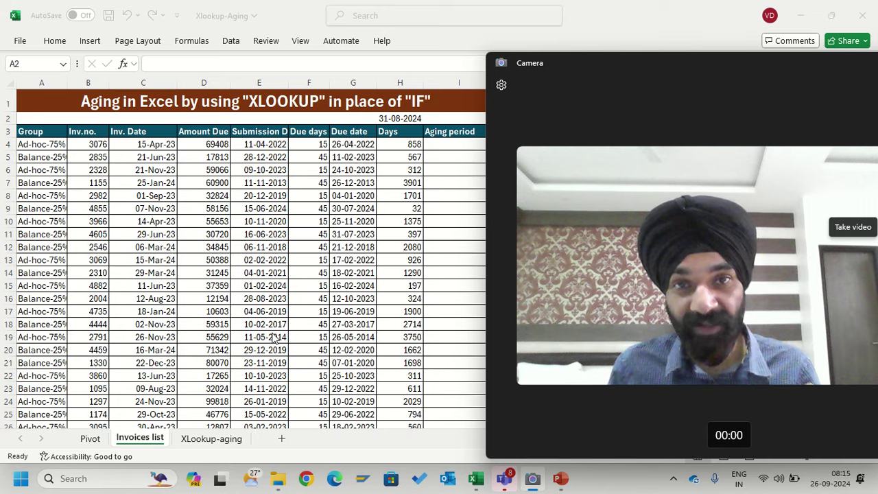
- Switch to the Xlookup-Aging workbook in Excel and highlight the period labels from 1-3 Months to >9 Years in M3:M14
key(alt+Tab)
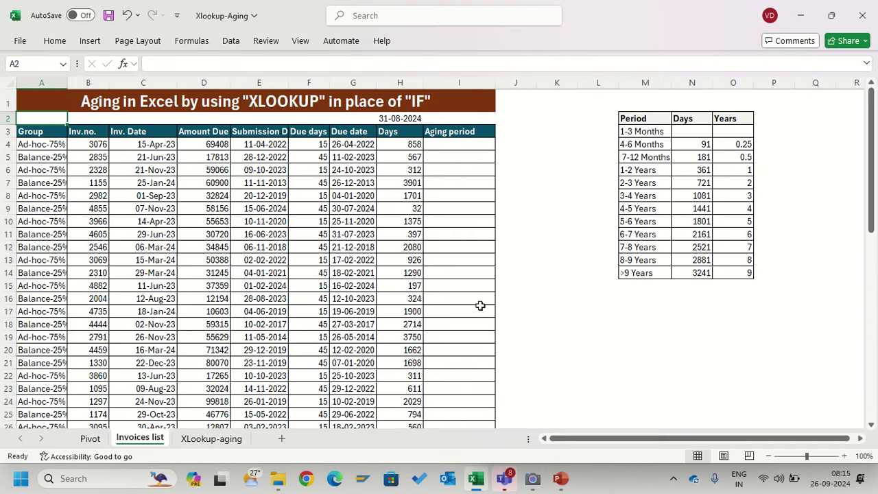
click(461, 238)
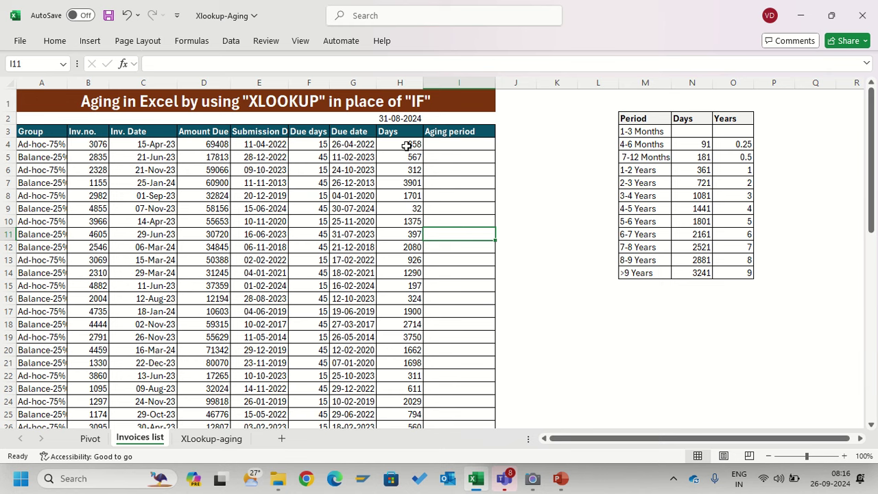
click(408, 179)
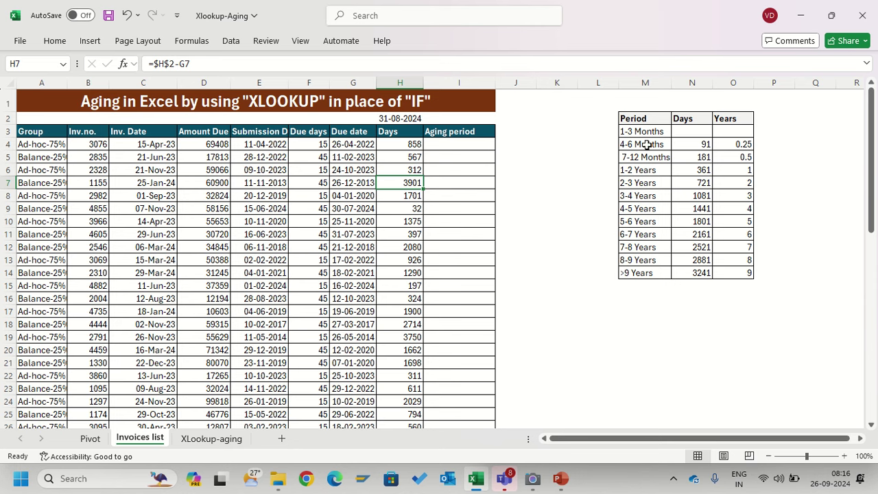
drag(642, 131, 648, 273)
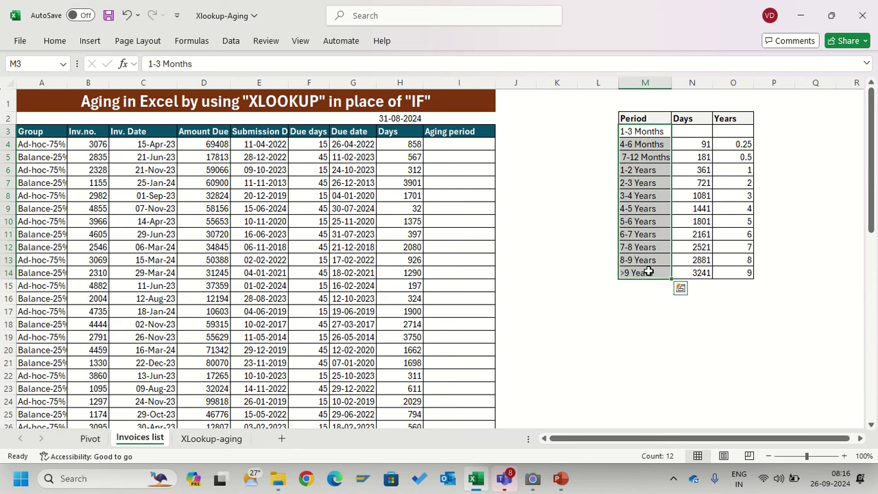
- In I4, start an IFS formula that returns the period in M14 when H4 is at least 3241
click(456, 145)
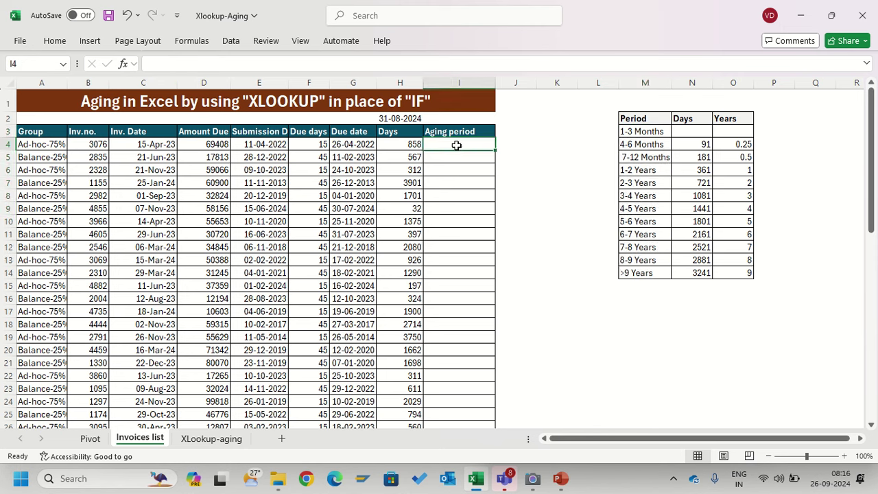
text(=)
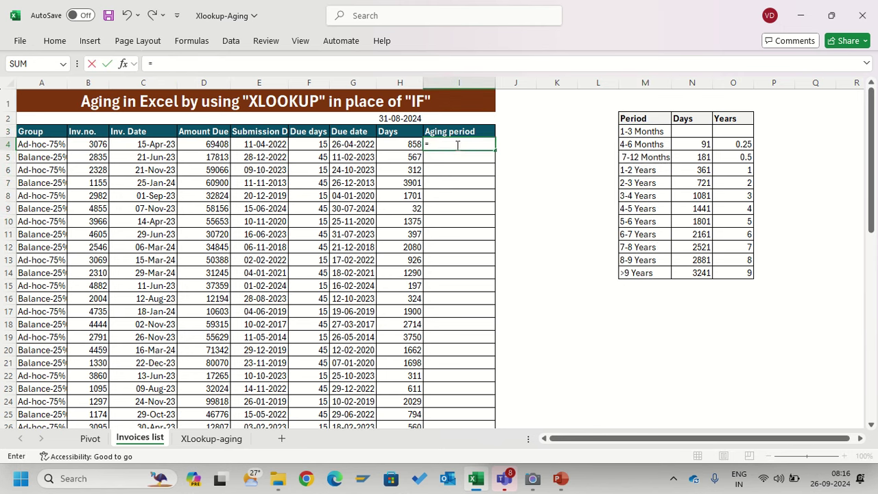
text(iFS)
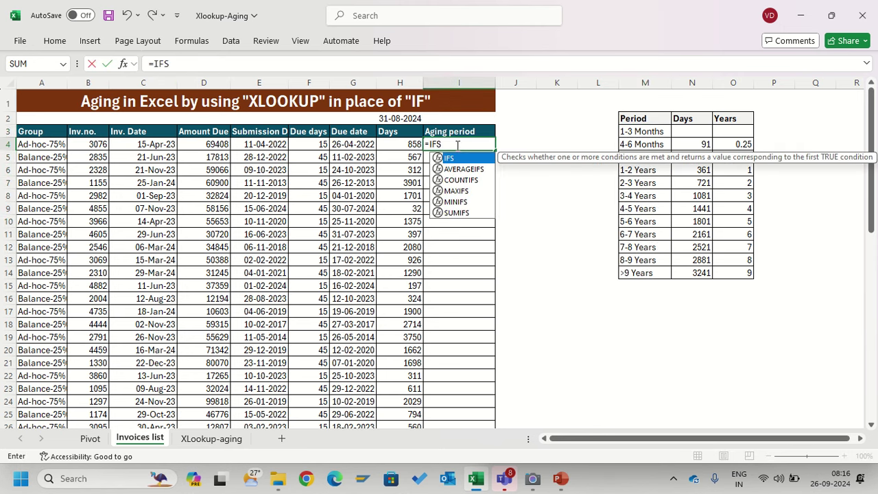
text(()
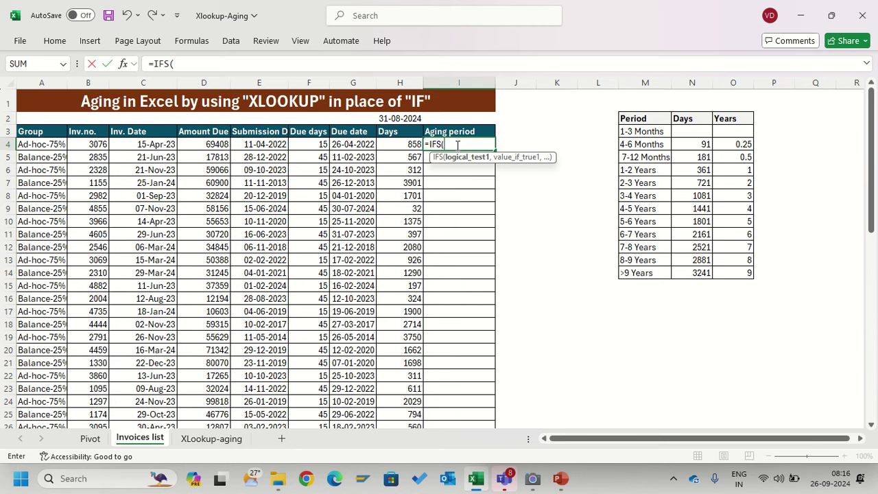
click(409, 142)
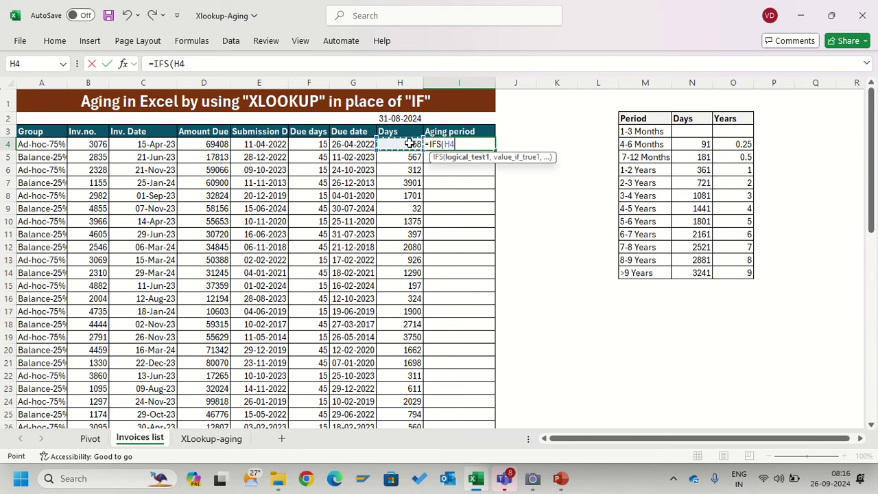
text(>=)
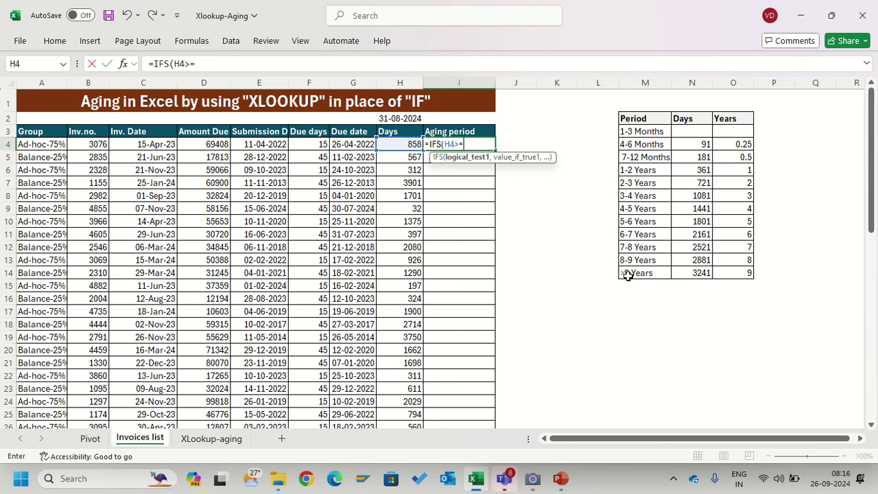
text(3241,)
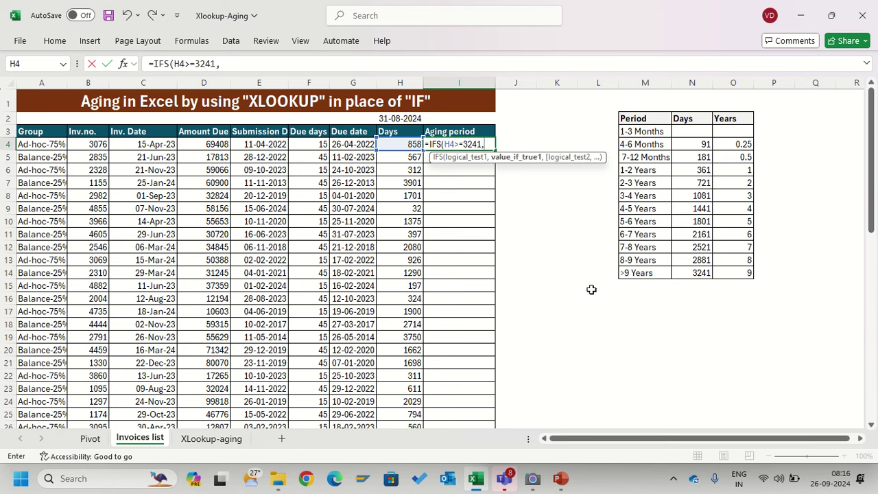
click(660, 272)
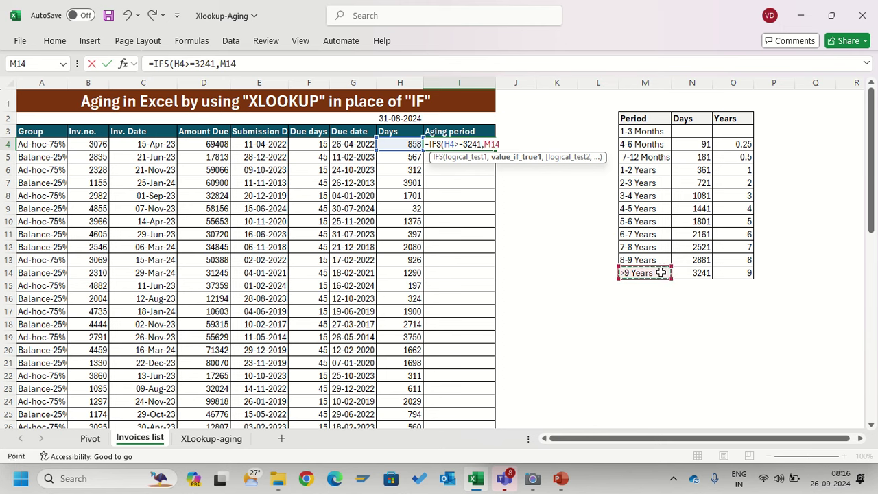
text(,)
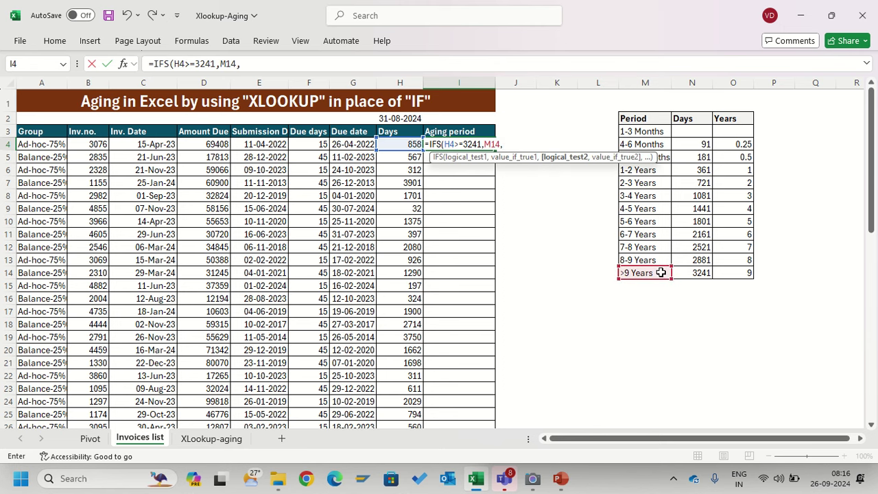
- Extend the IFS formula with a second condition, H4>=2881, that returns the period in M13
click(412, 145)
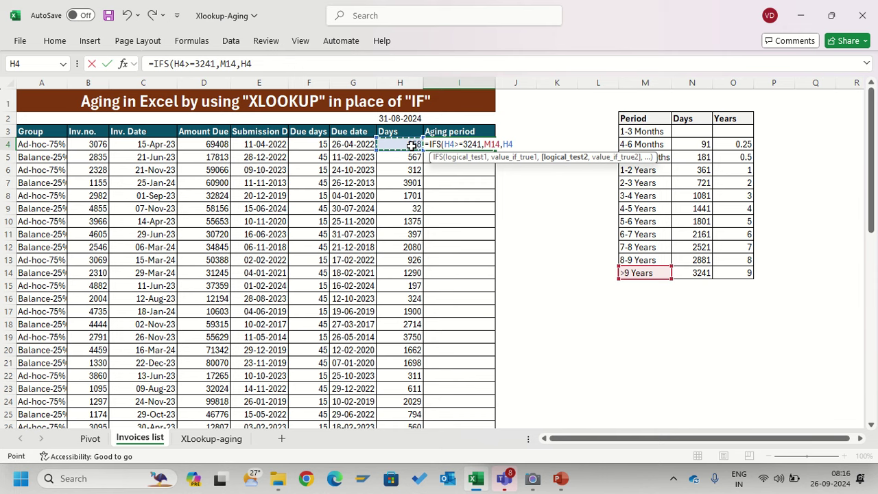
text(>=2881)
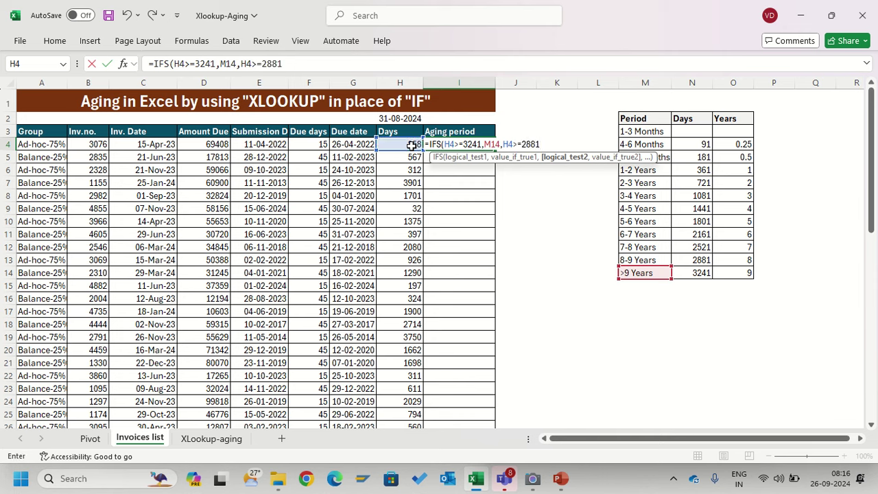
text(,)
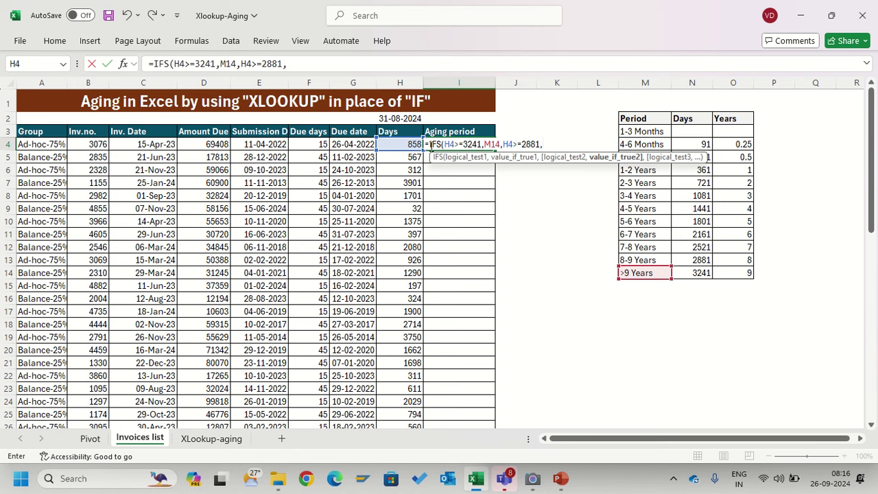
click(648, 258)
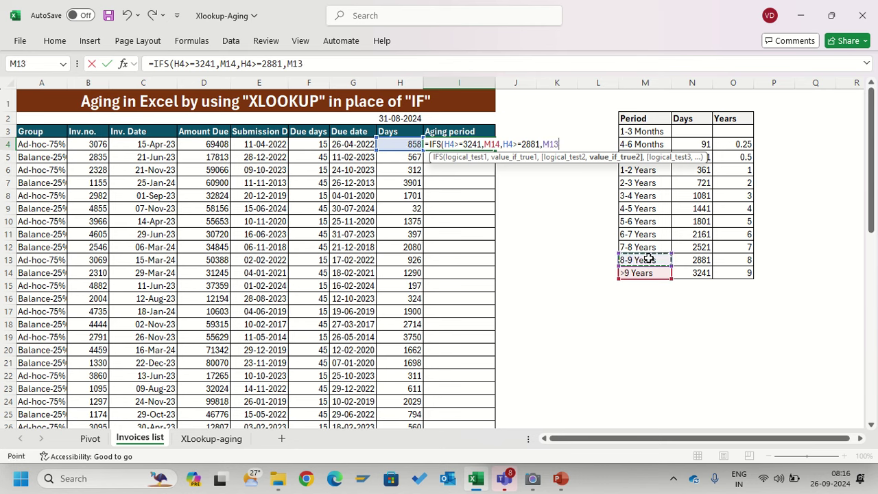
text(,)
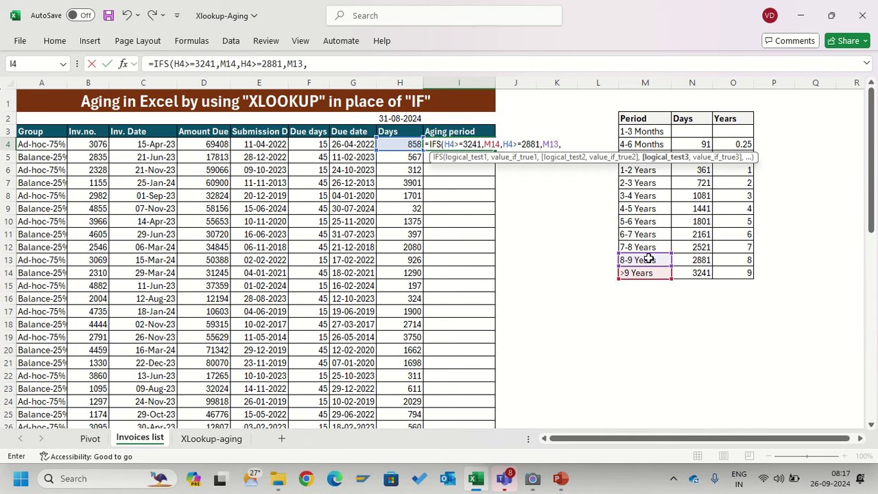
- Complete the IFS formula with a TRUE fallback that returns M3, and enter it in I4
text(TRUE,)
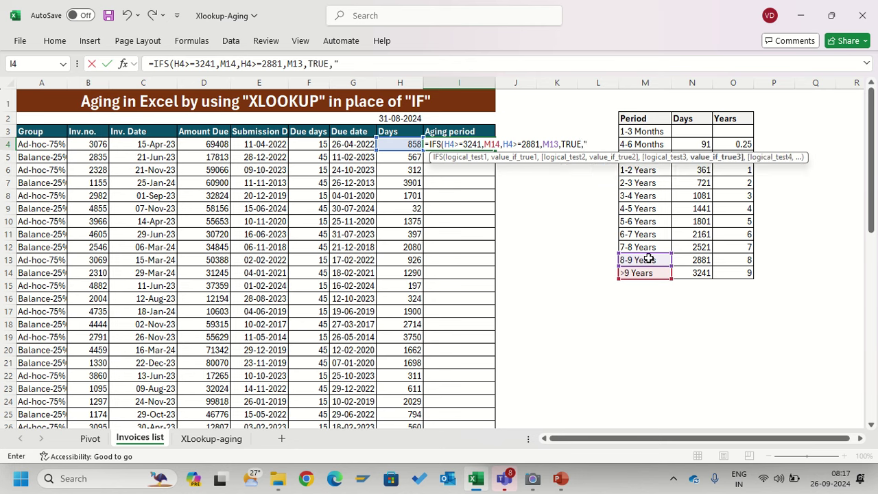
text(")
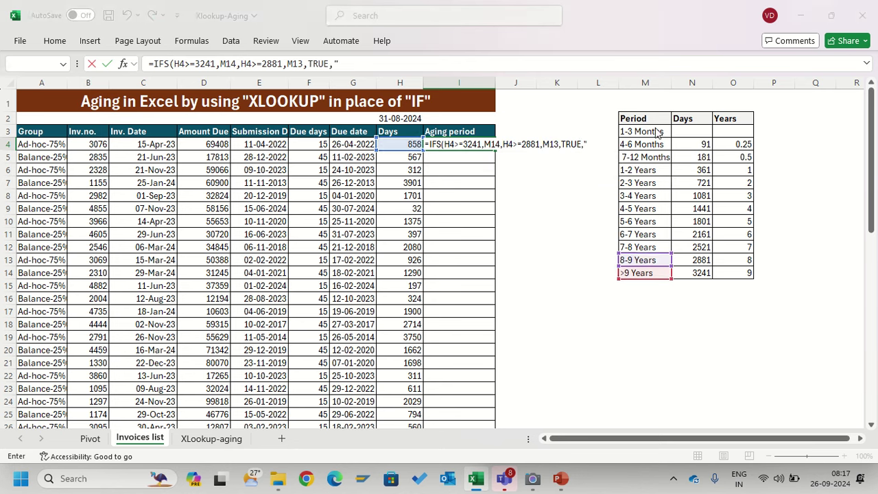
key(Return)
key(Escape)
key(Return)
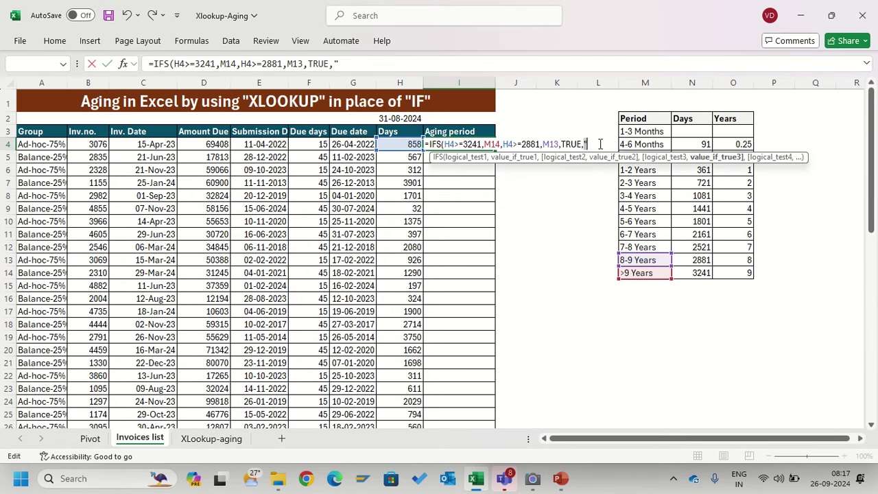
key(BackSpace)
click(650, 131)
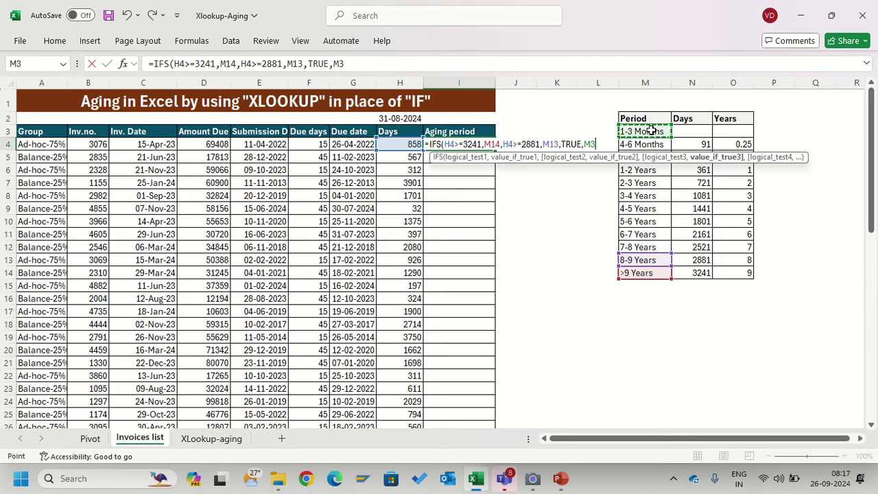
text())
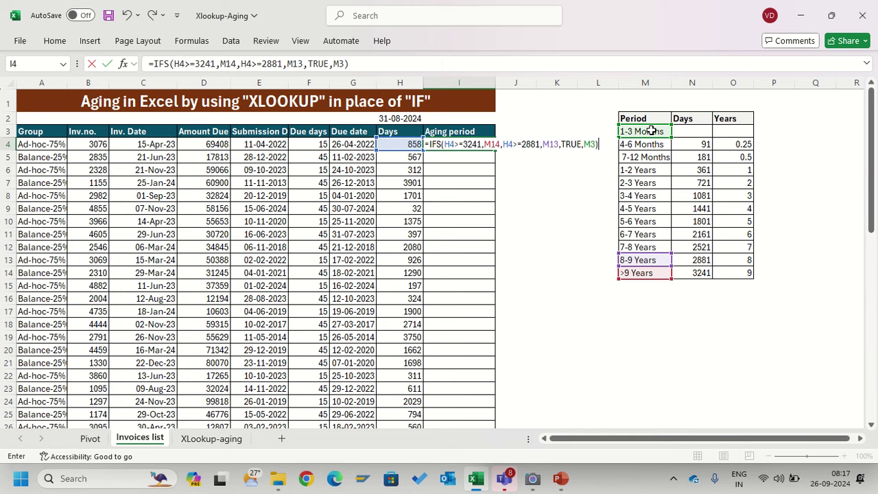
key(ctrl+Return)
- Replace the days formula in H4 with the fixed value 3244
key(Left)
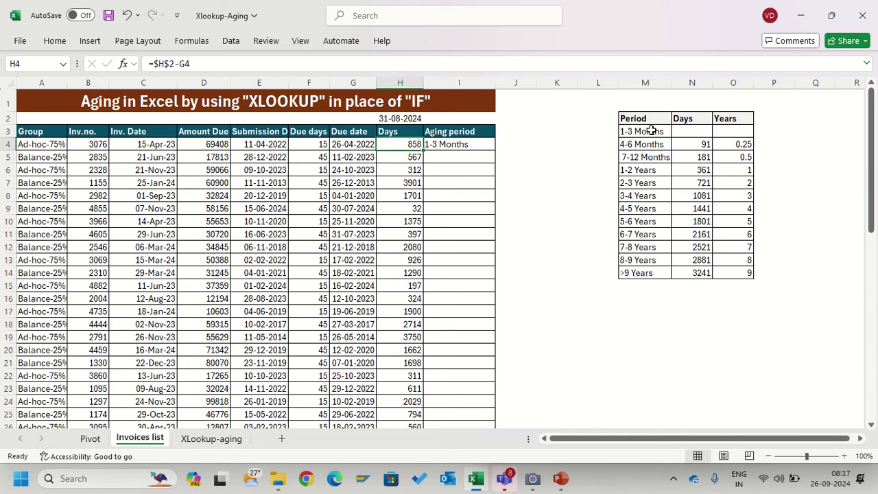
key(F2)
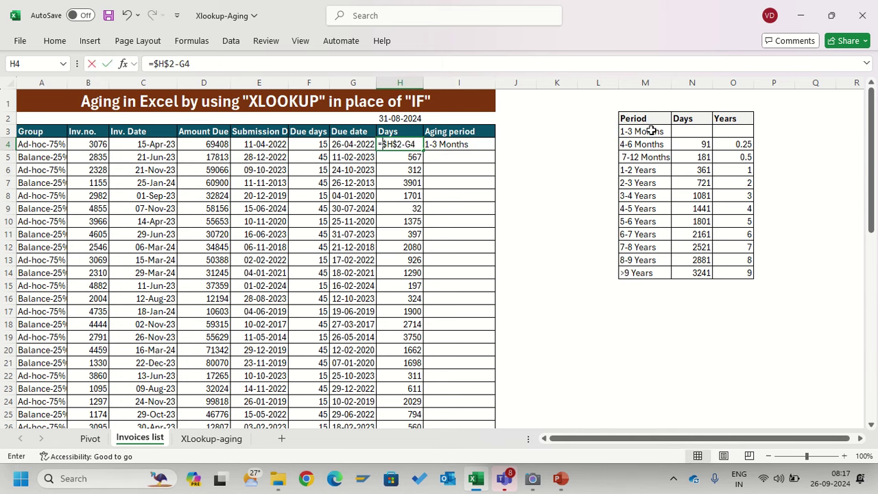
text(3244)
key(Return)
key(Up)
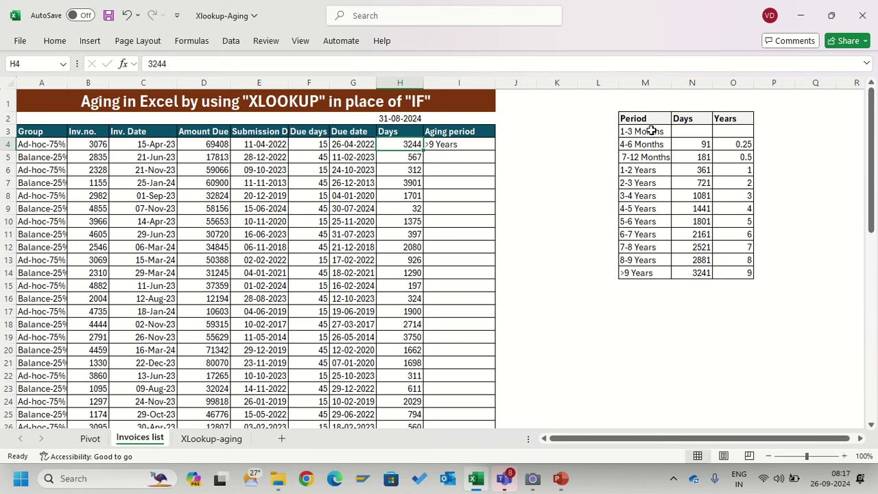
- Clear the IFS formula from I4 and highlight the day thresholds in N4:N14
key(Right)
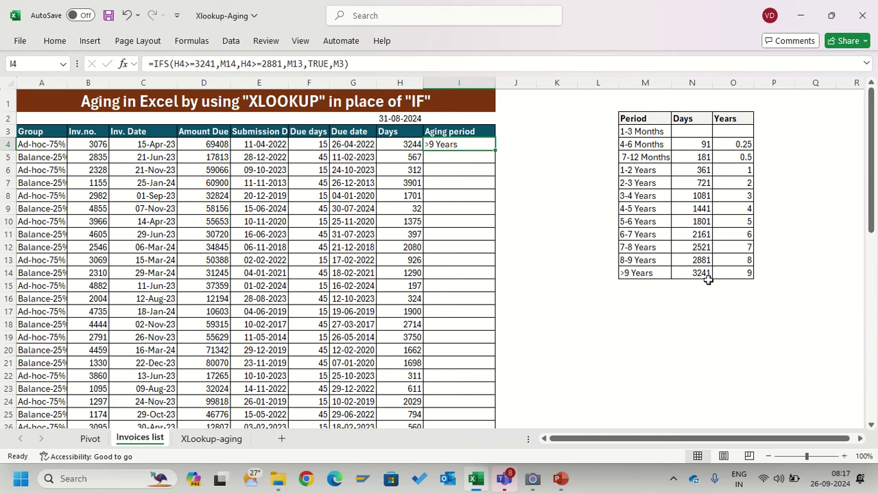
key(Delete)
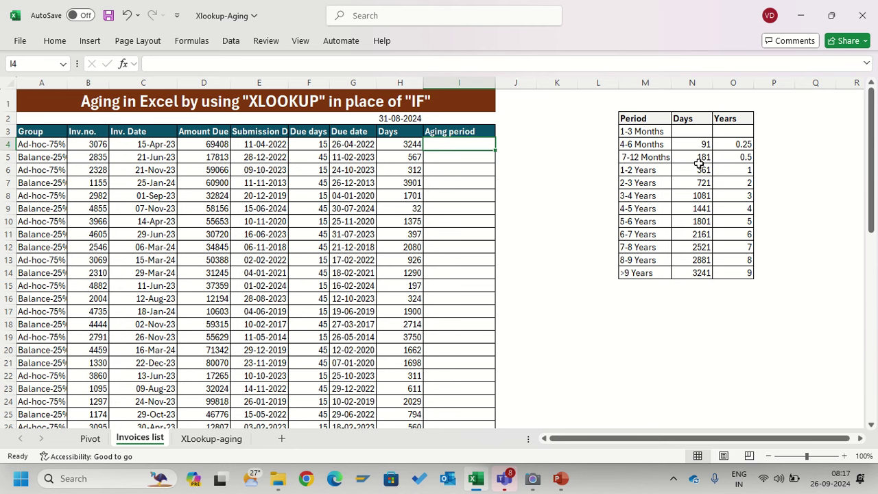
drag(702, 145, 712, 272)
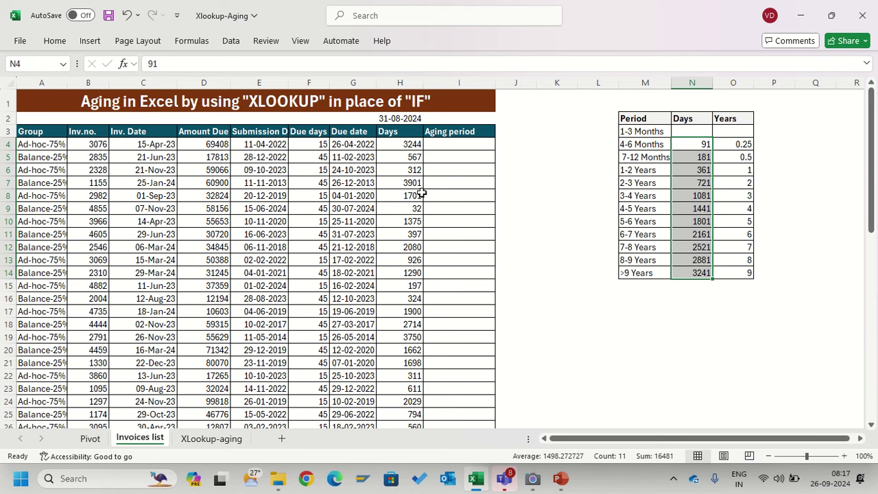
- Start an XLOOKUP formula in I4 with H4 as the lookup value
click(461, 145)
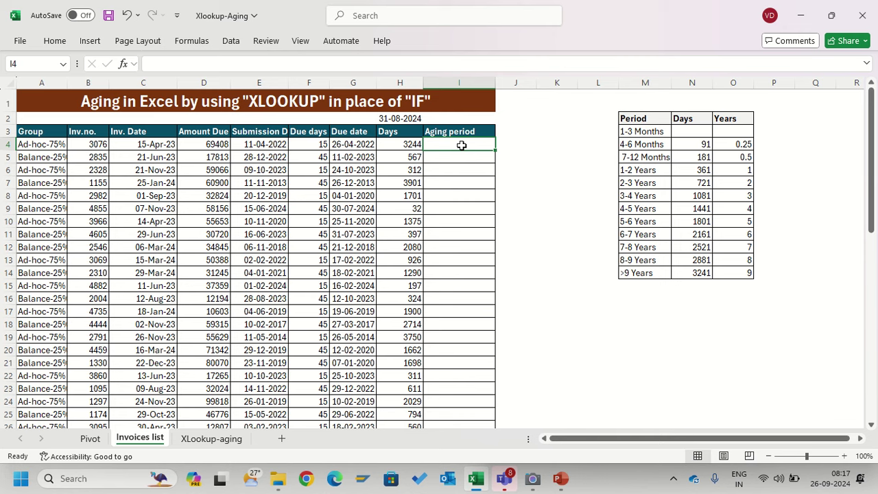
text(=)
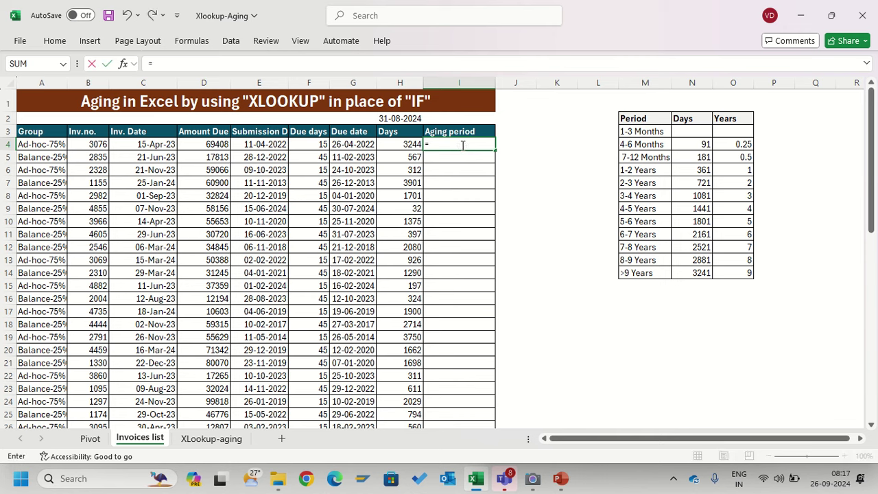
text(XL)
key(Tab)
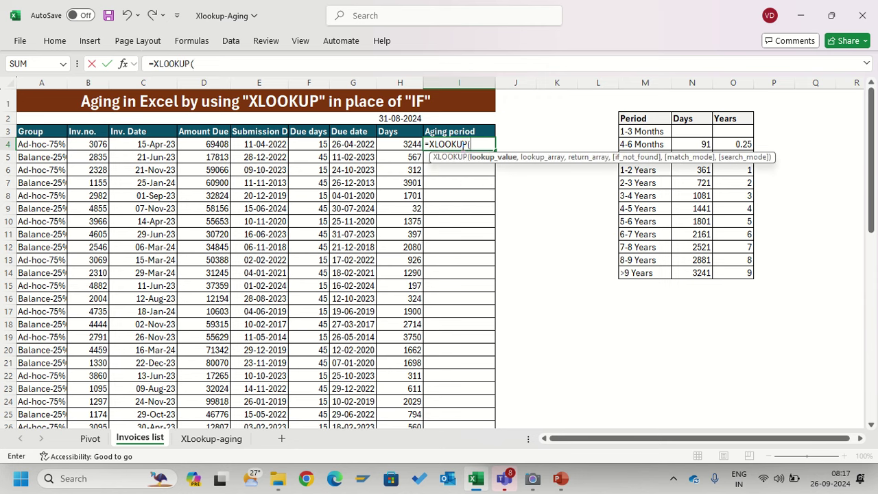
click(404, 143)
text(,)
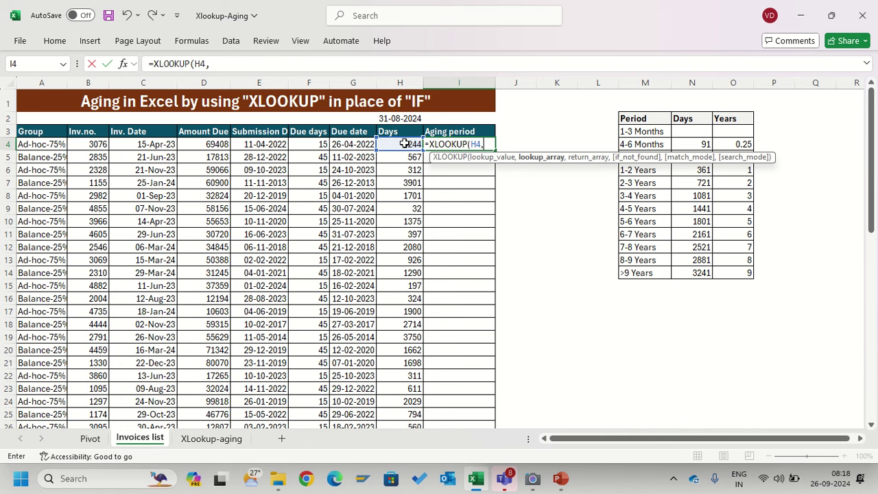
- Set the XLOOKUP lookup array to the Days column of the period table as the absolute range $N$2:$N$14
click(691, 115)
key(shift+Down)
key(shift+Down)
key(shift+Down)
key(shift+Down)
key(shift+Down)
key(shift+Down)
key(shift+Down)
key(shift+Down)
key(shift+Down)
key(shift+Down)
key(shift+Down)
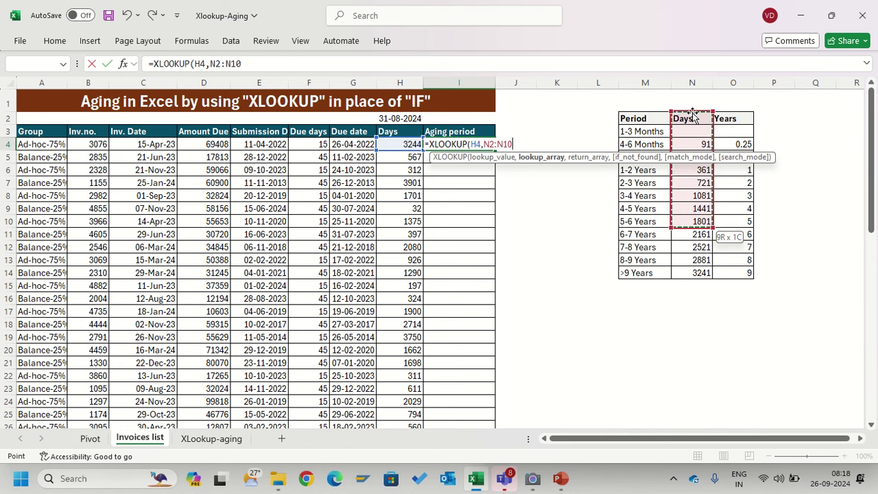
key(shift+Down)
key(F4)
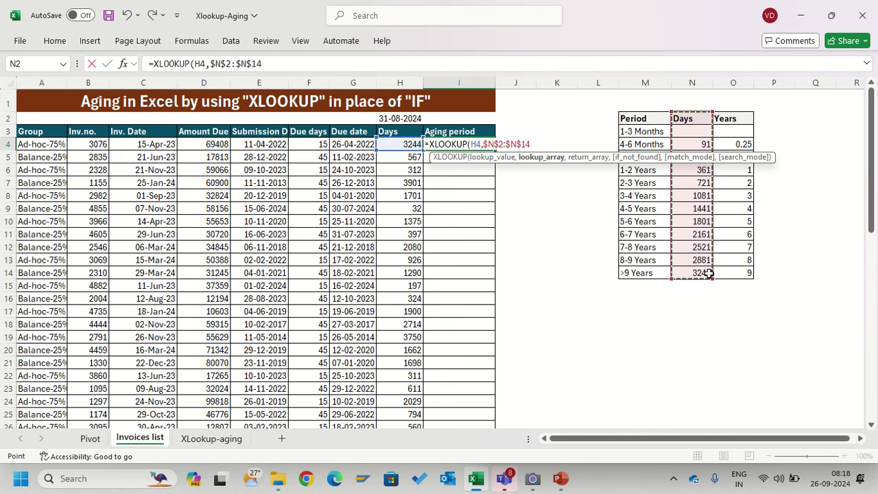
- Set the XLOOKUP return array to the Period column range M2:M14 and complete the formula in I4
text(,)
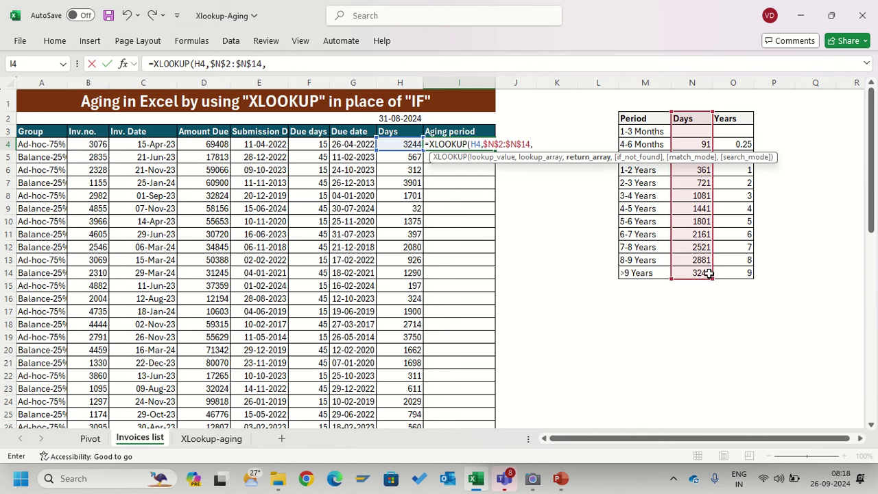
click(651, 117)
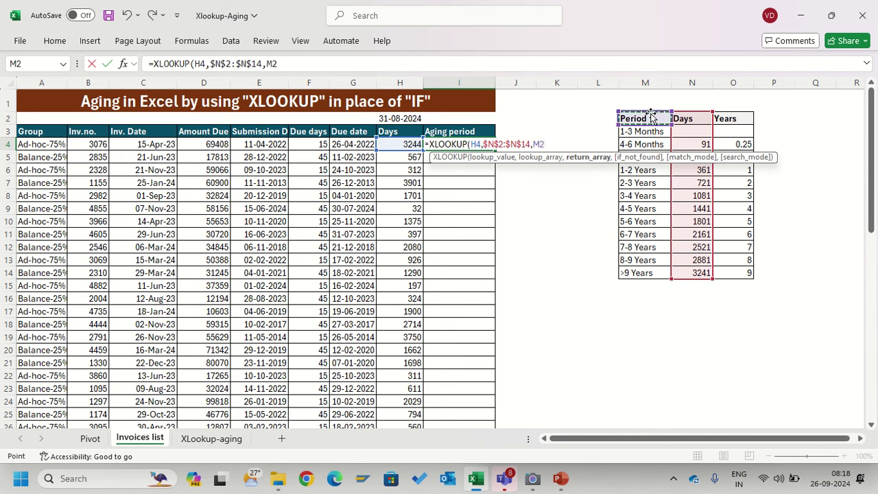
key(shift+Down)
key(shift+Down)
key(shift+Down)
key(shift+Down)
key(shift+Down)
key(shift+Down)
key(shift+Down)
key(shift+Down)
key(shift+Down)
key(shift+Down)
key(shift+Down)
key(shift+Down)
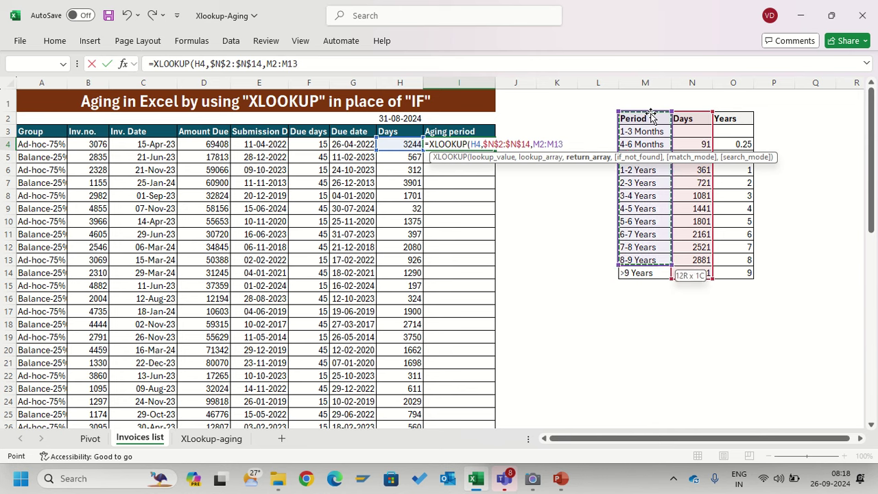
text())
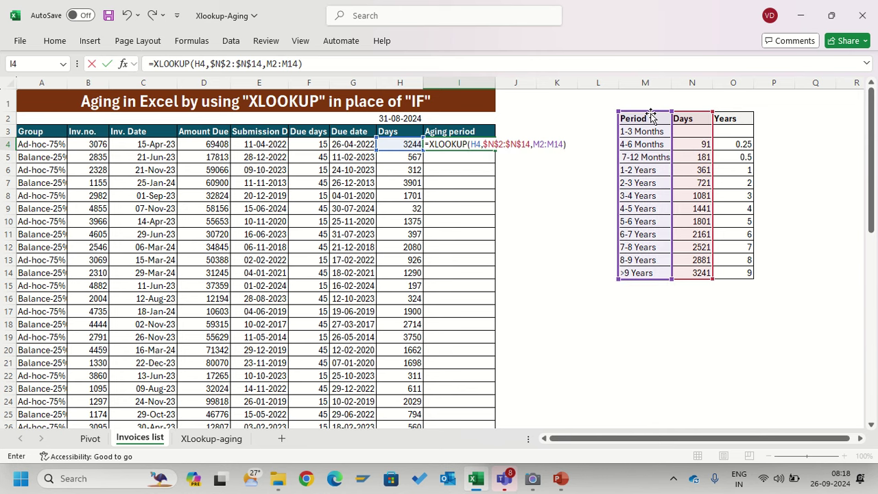
key(Return)
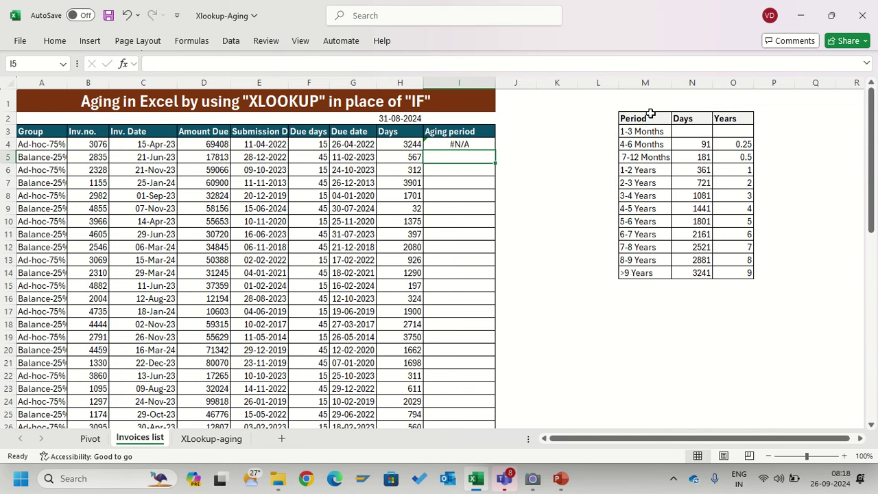
- Add match mode -1 (exact match or next smaller item) to the XLOOKUP in I4, leaving the if-not-found argument empty
key(Up)
key(F2)
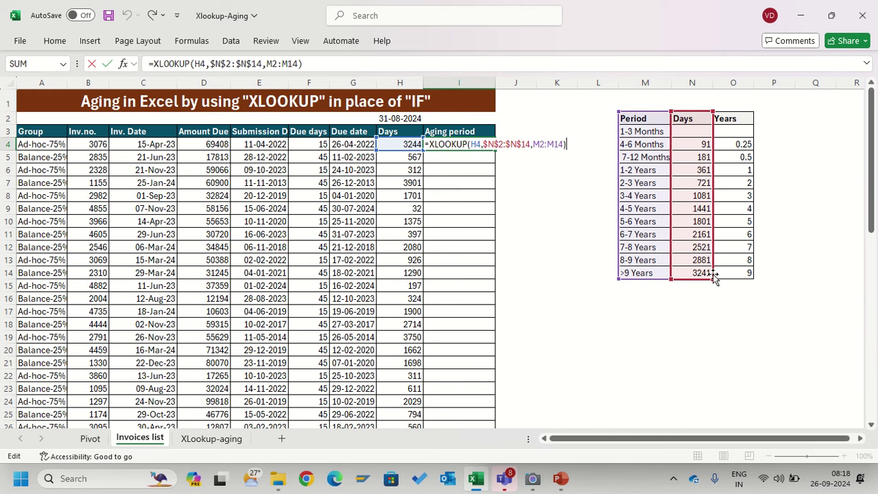
key(BackSpace)
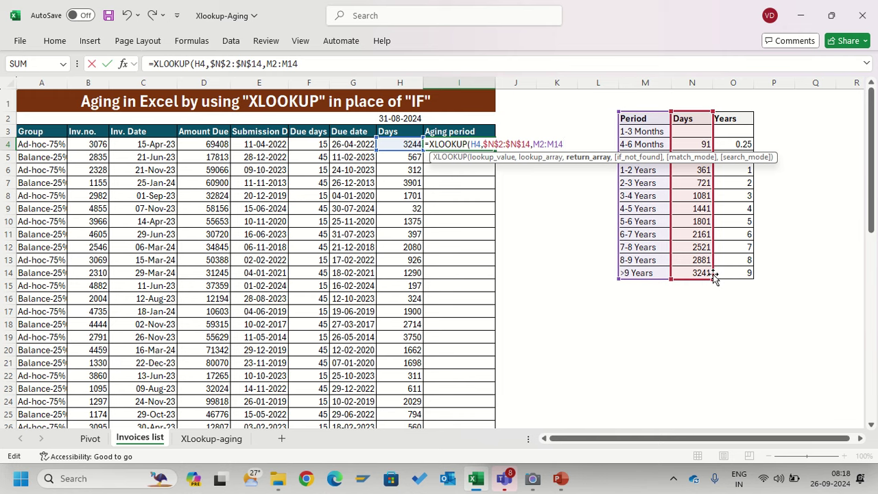
text(,)
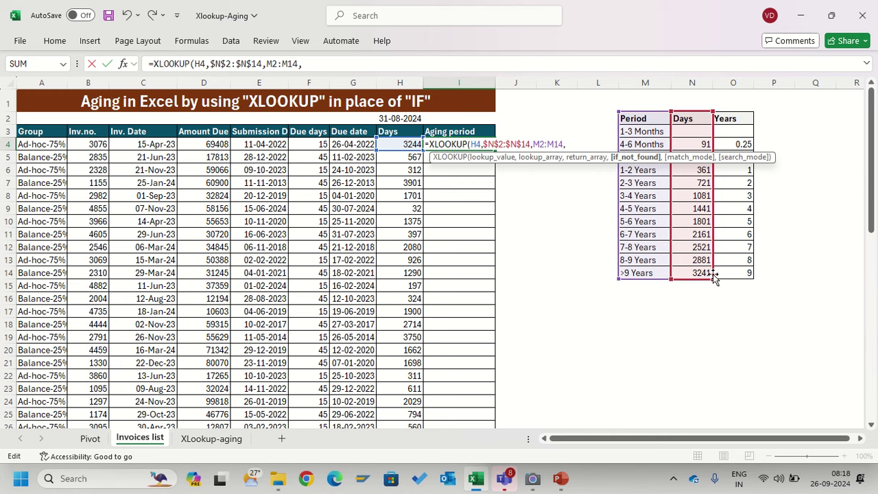
text(,)
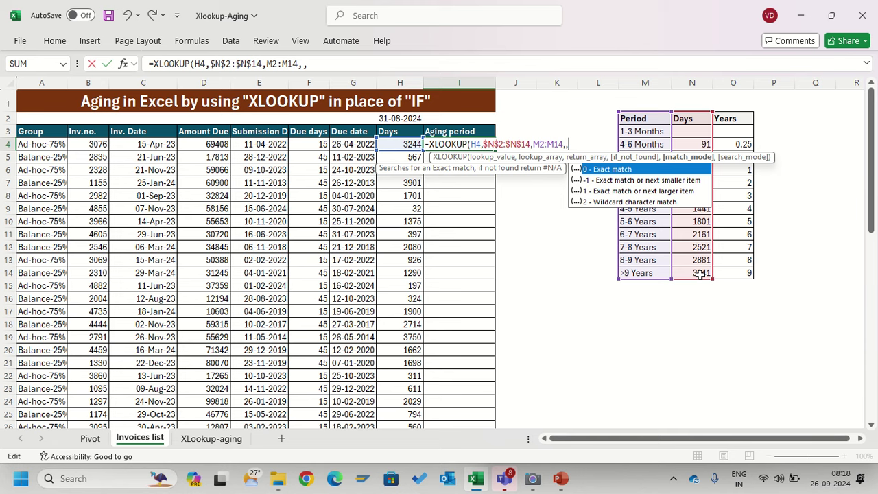
key(Down)
key(Tab)
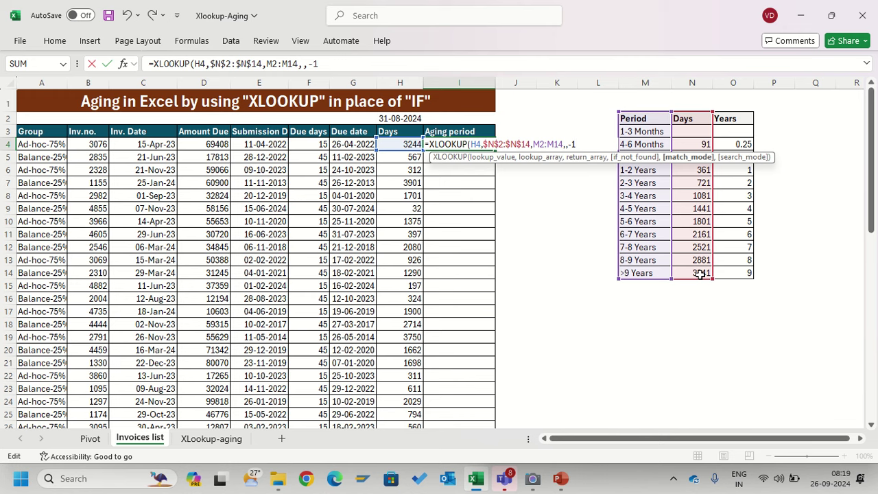
text())
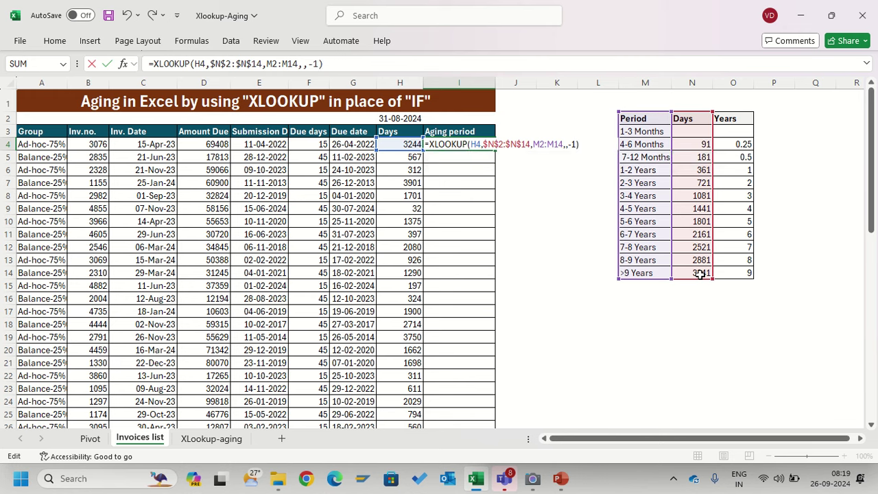
key(Return)
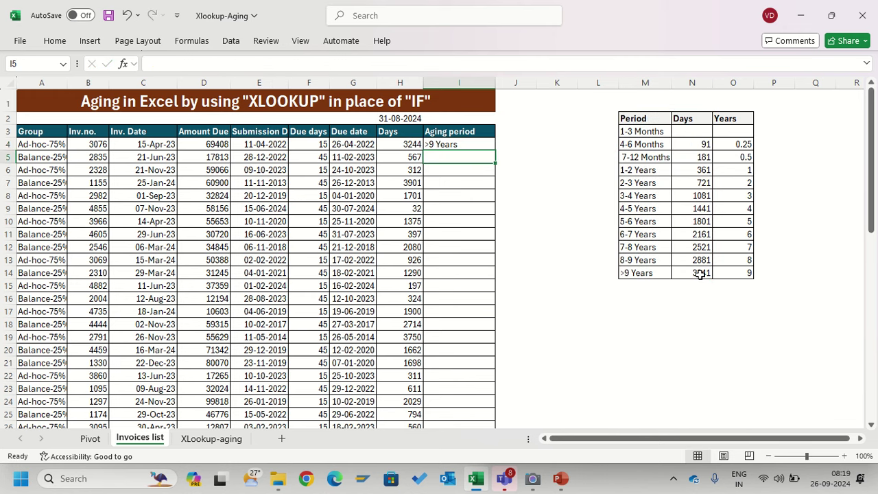
- Make the return array of the XLOOKUP in I4 absolute as $M$2:$M$14
key(Up)
key(ctrl+c)
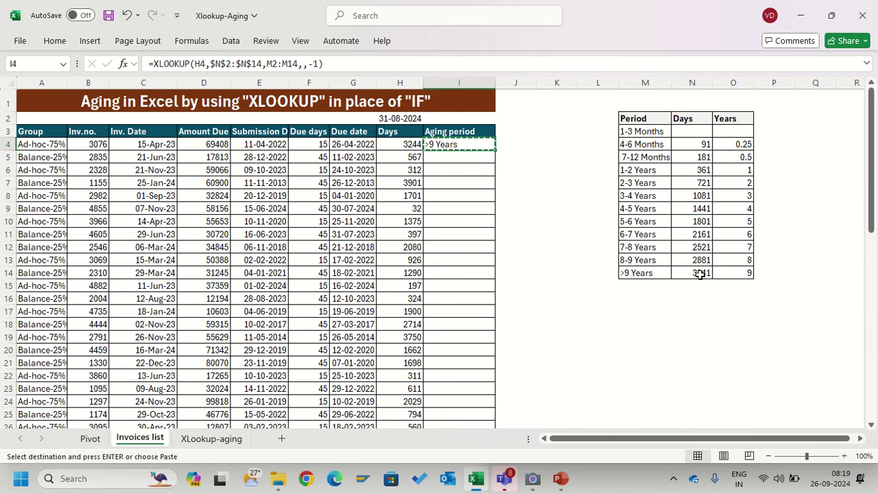
key(F2)
key(Left)
key(Left)
key(Left)
key(Left)
key(Left)
key(Left)
key(Left)
key(Left)
key(Left)
key(Left)
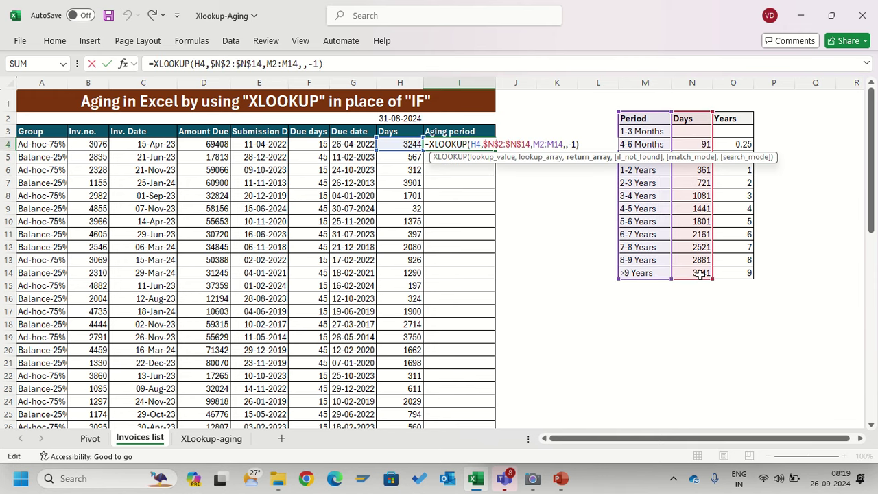
key(F4)
key(F4)
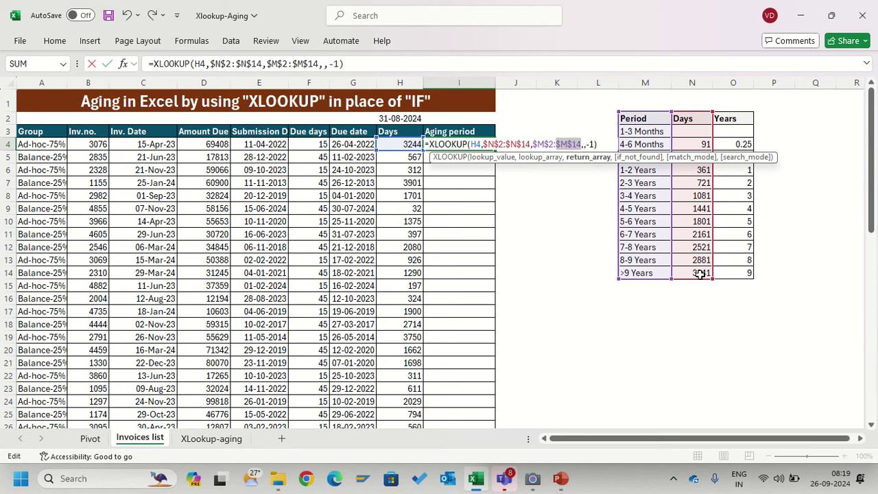
- Set the if-not-found argument of the XLOOKUP in I4 to "1-3 Months"
key(Right)
text(")
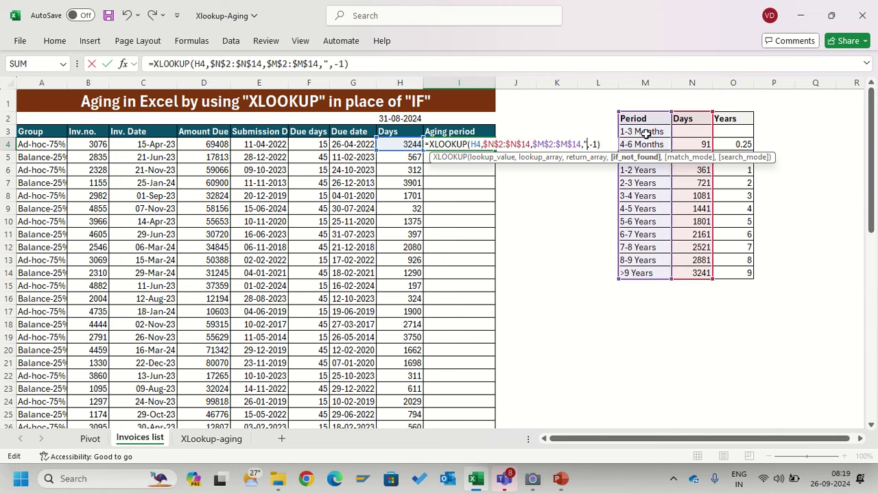
key(Return)
key(n)
key(Return)
text(1-3 )
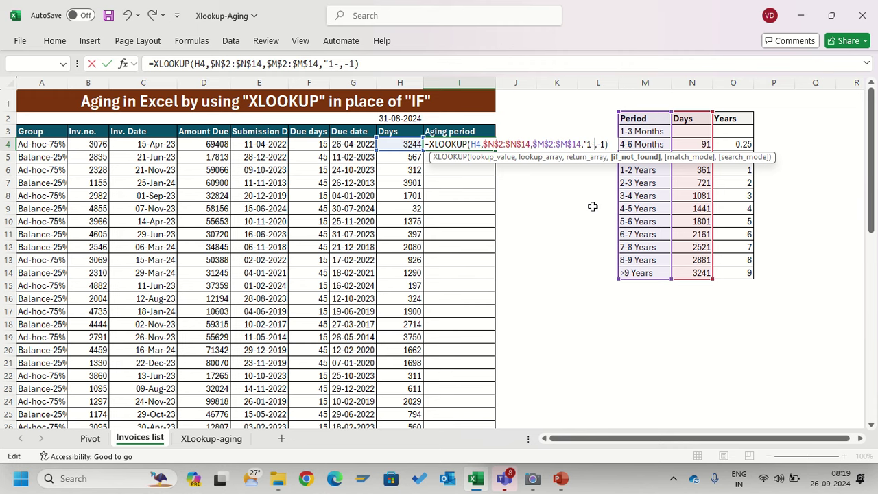
text(Months)
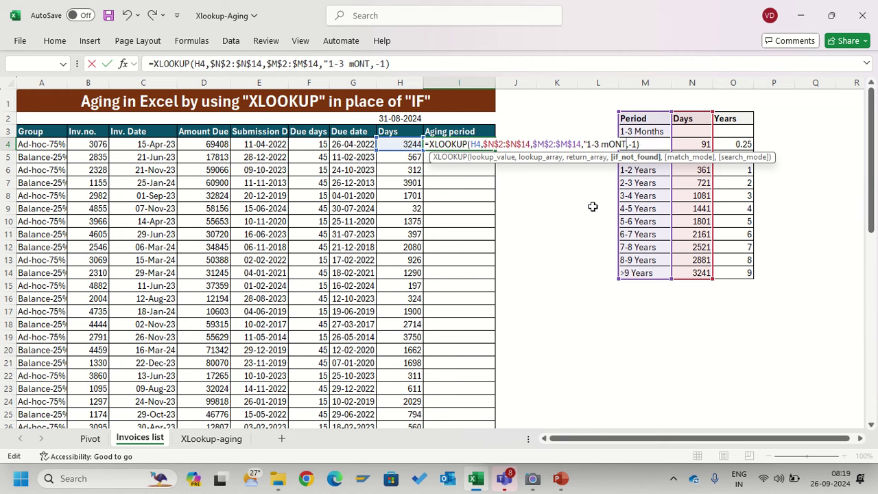
key(BackSpace)
key(BackSpace)
key(BackSpace)
key(BackSpace)
key(BackSpace)
key(BackSpace)
text(Months)
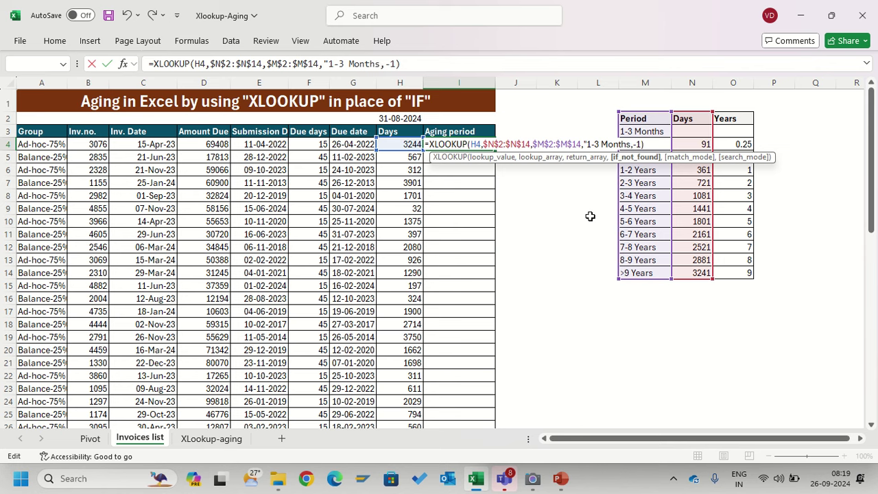
text(")
key(Return)
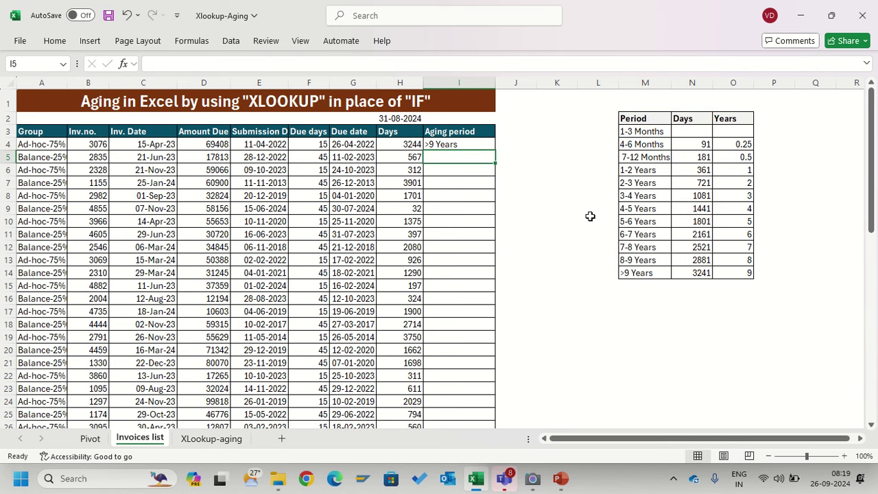
- Copy the XLOOKUP formula from I4 into I5:I19 of the Aging period column
key(Up)
key(ctrl+c)
key(Down)
key(shift+Down)
key(shift+Down)
key(shift+Down)
key(shift+Down)
key(shift+Down)
key(shift+Down)
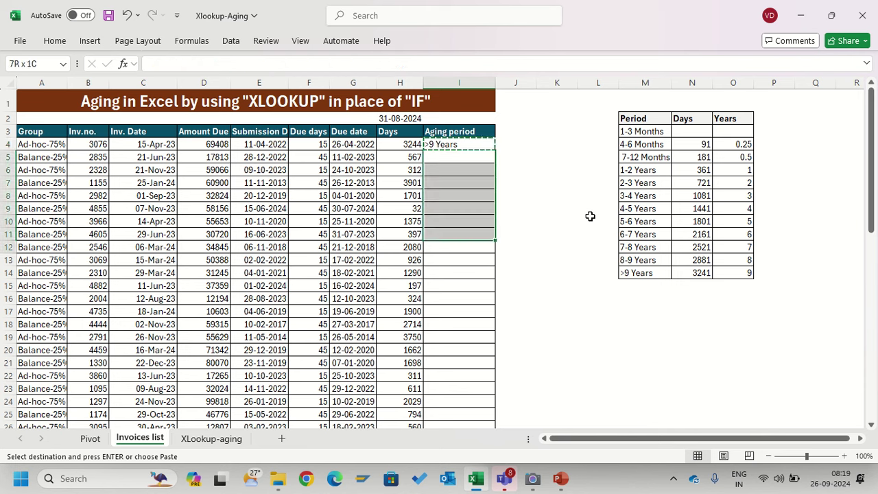
key(shift+Down)
key(shift+Down)
key(shift+Down)
key(shift+Down)
key(shift+Down)
key(shift+Down)
key(shift+Down)
key(shift+Down)
key(ctrl+v)
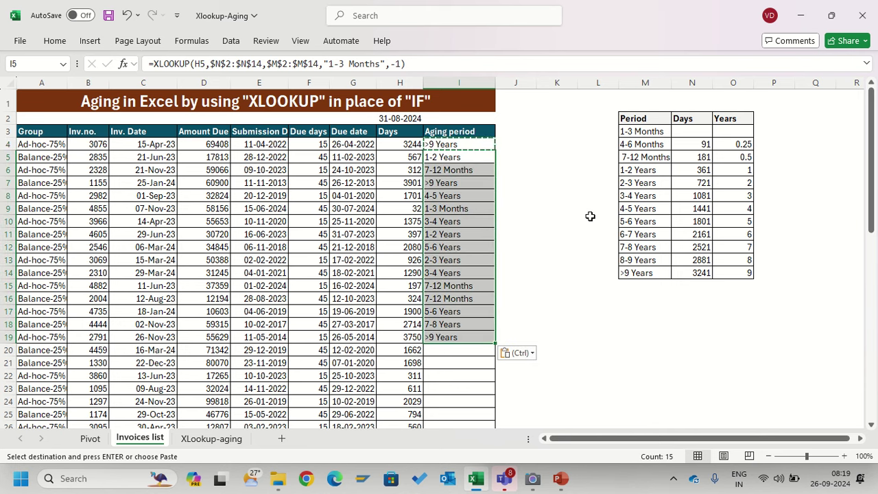
- Copy the XLOOKUP formula from I16 into the rest of the Aging period column, down to the last invoice row at I57
key(Down)
key(Down)
key(Down)
key(Down)
key(Down)
key(Down)
key(Down)
key(Down)
key(Down)
key(Down)
key(Down)
key(ctrl+c)
key(Left)
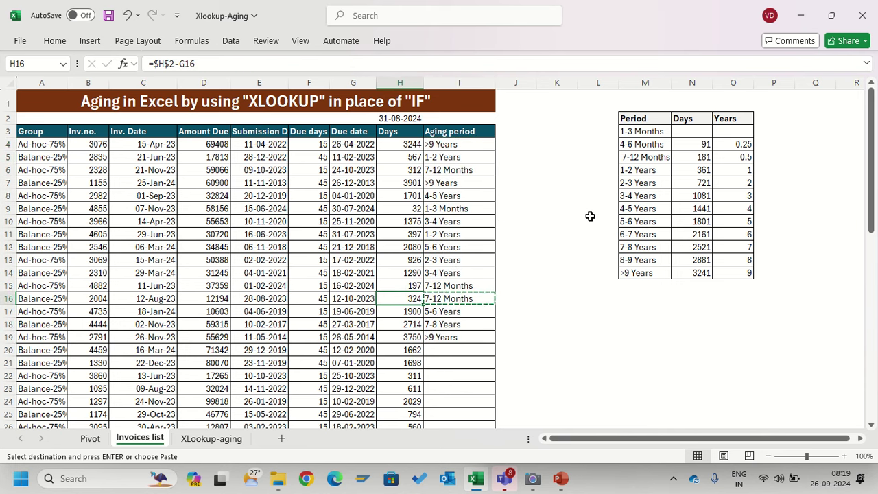
key(ctrl+Down)
key(Right)
key(ctrl+shift+Up)
key(ctrl+v)
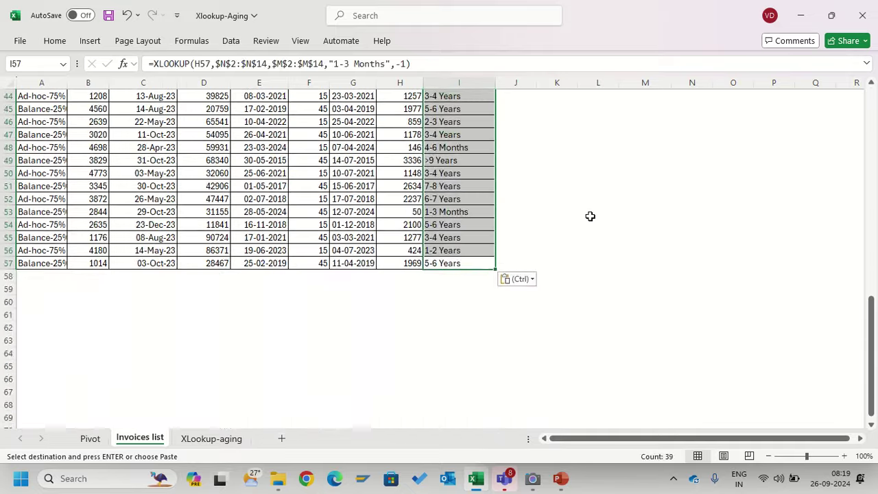
- Return to the start of the invoice list and check the aging period in row 8 against the 4-5 Years row of the period table
key(ctrl+Up)
key(ctrl+Left)
key(Down)
key(Down)
key(Down)
key(Down)
key(Down)
key(Down)
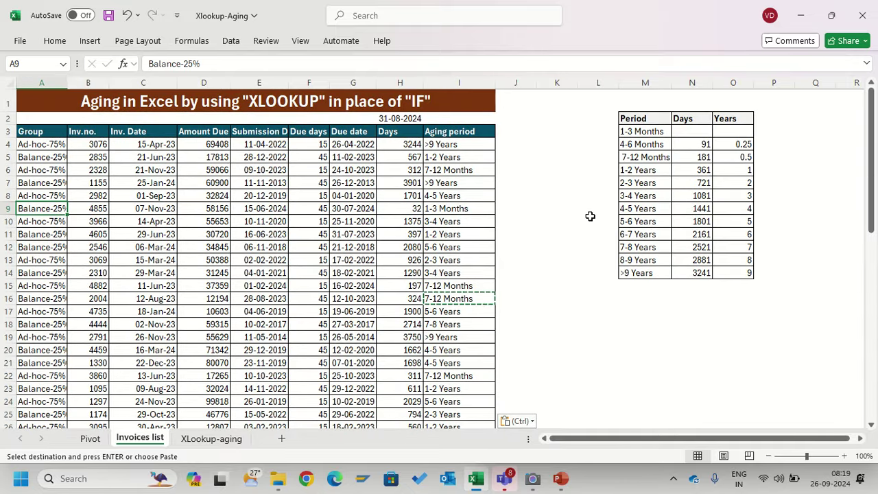
click(447, 184)
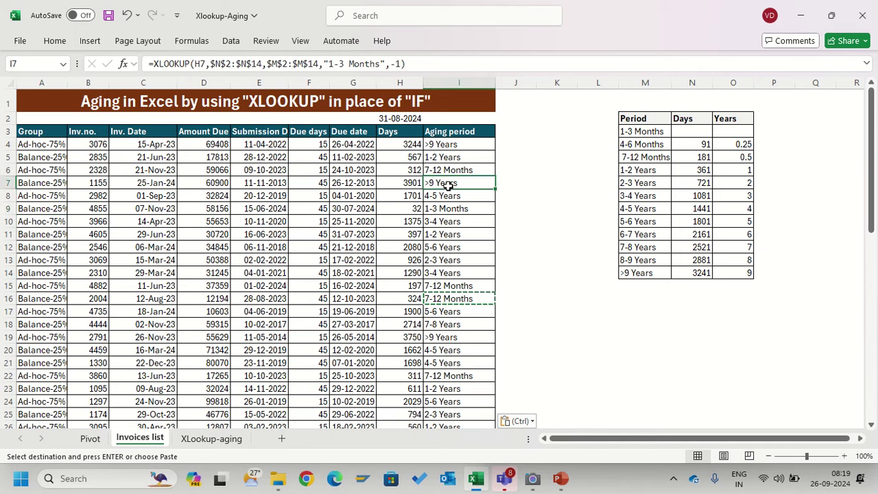
click(414, 197)
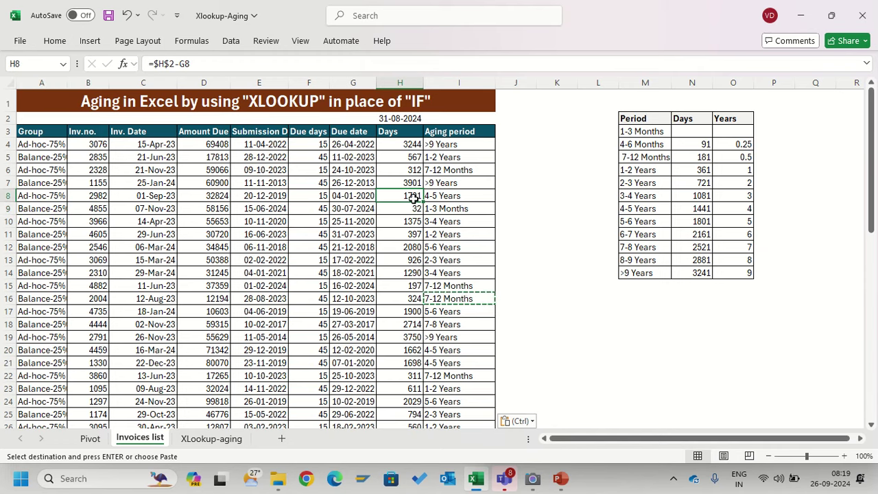
click(647, 209)
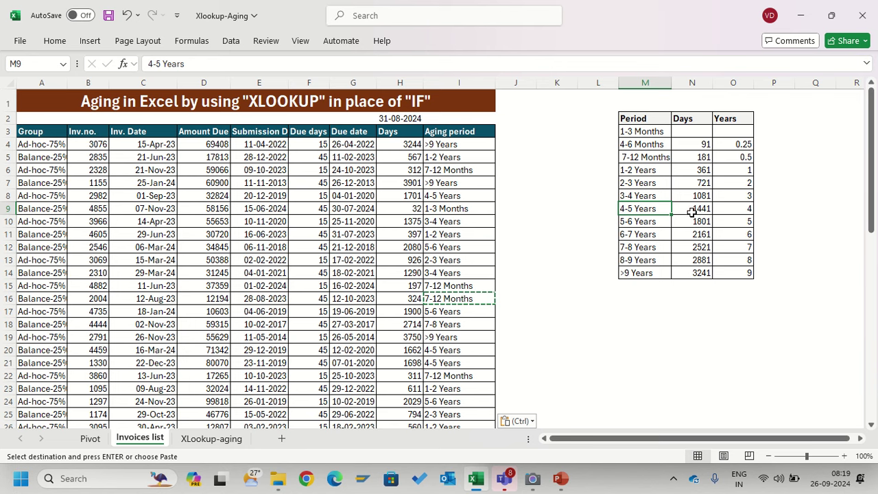
click(431, 195)
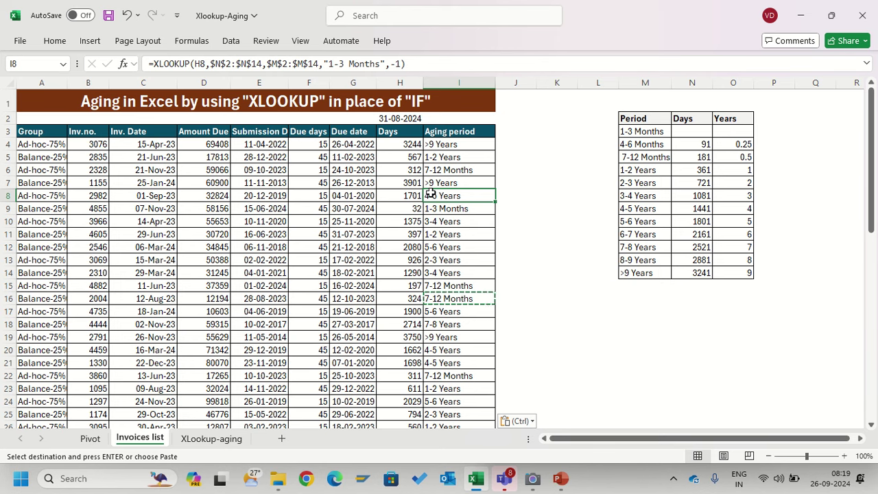
- Inspect the XLOOKUP formulas and their referenced ranges in I8 and I4 without changing them
key(F2)
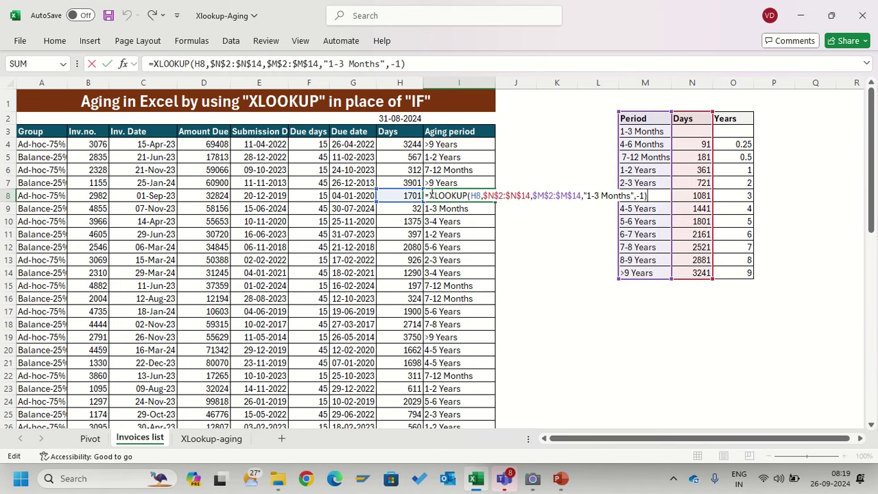
key(Escape)
key(Up)
key(Up)
key(Up)
key(Up)
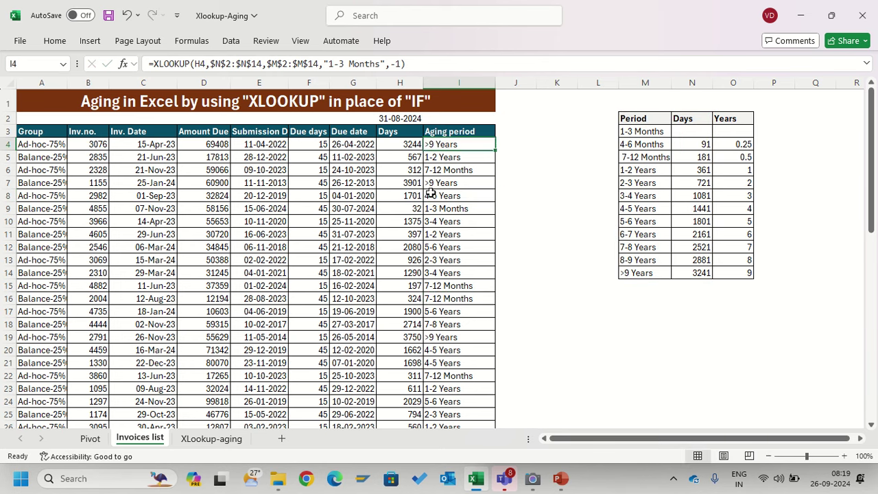
key(F2)
key(Escape)
- Remove the "1-3 Months" if-not-found text from the XLOOKUP formula in I9, leaving that argument empty before the -1 match mode
key(Down)
key(Down)
key(Down)
key(Down)
key(Down)
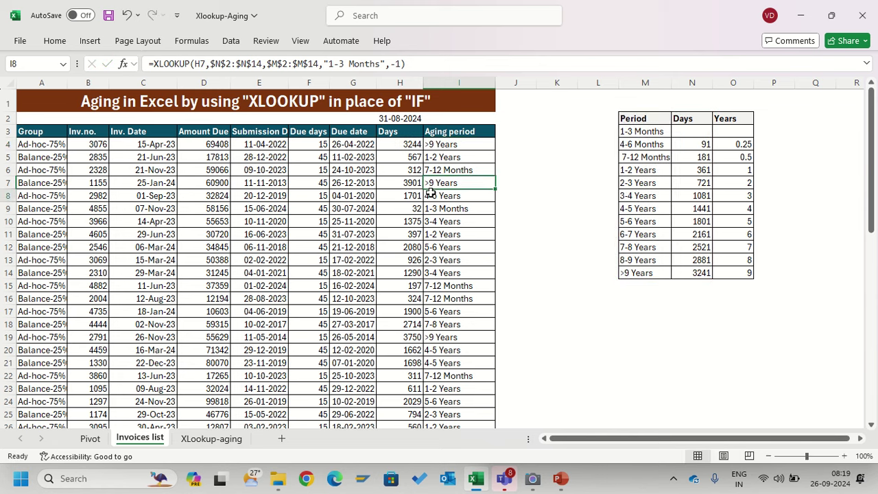
key(F2)
key(Left)
key(Left)
key(Left)
key(Left)
key(Left)
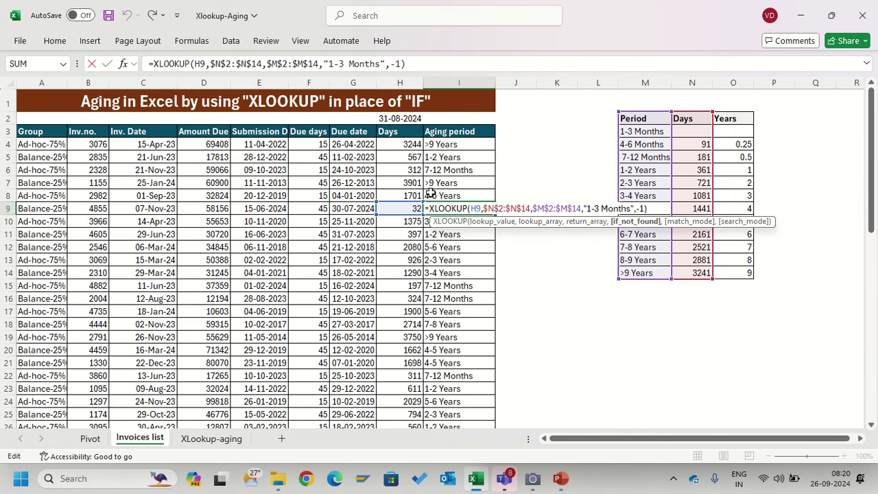
key(BackSpace)
key(BackSpace)
key(BackSpace)
key(BackSpace)
key(BackSpace)
key(BackSpace)
key(BackSpace)
key(BackSpace)
key(BackSpace)
key(BackSpace)
key(BackSpace)
key(BackSpace)
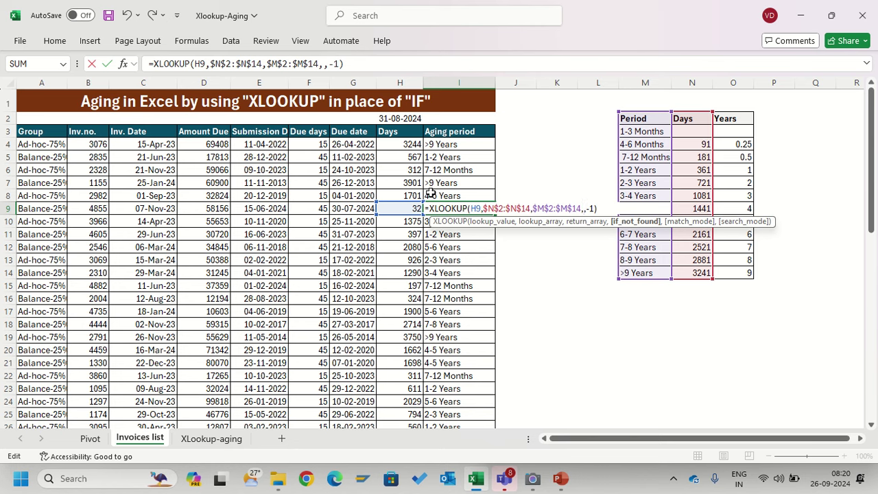
key(BackSpace)
text(,)
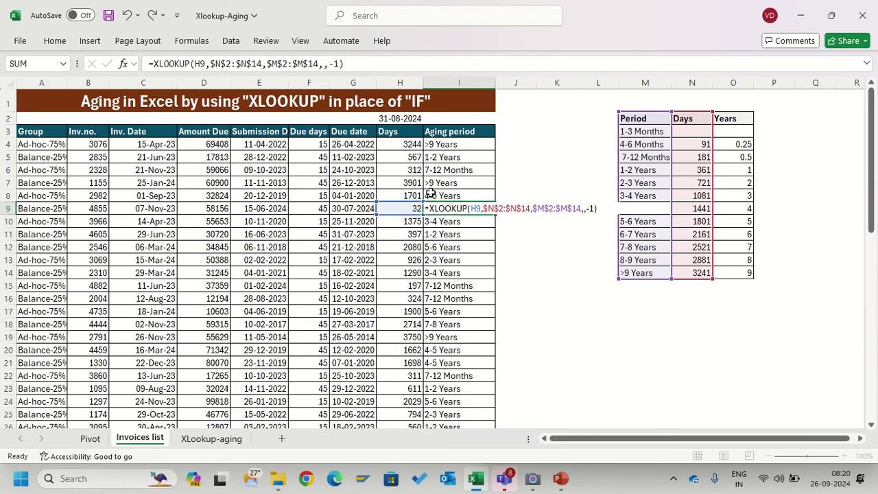
key(Return)
key(Up)
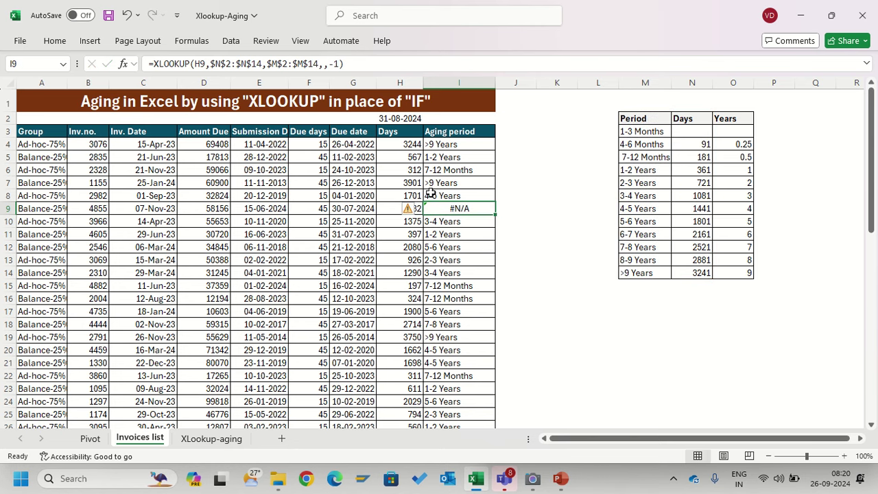
key(F2)
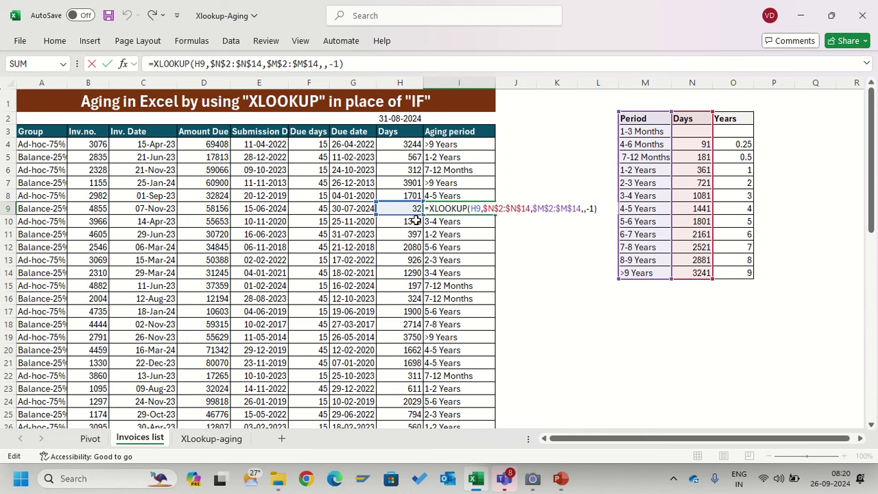
key(Escape)
- Enter 0 as the Days value for the 1-3 Months row of the period table in N3
click(694, 133)
text(0)
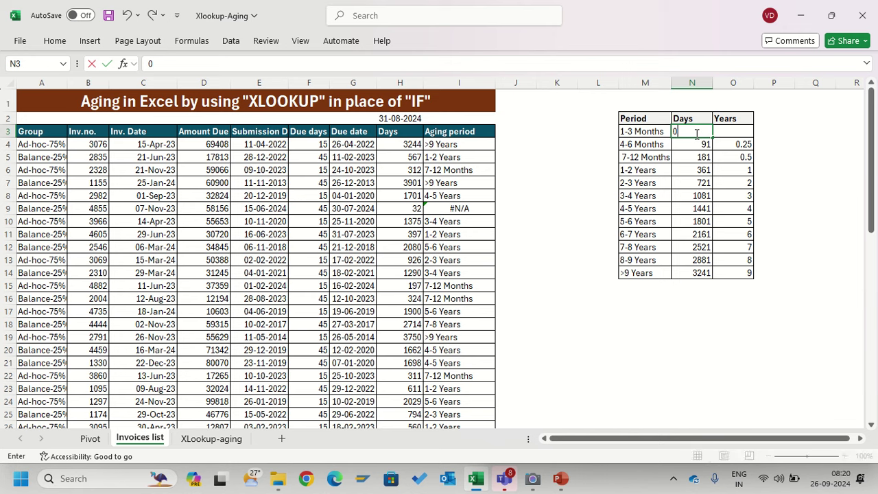
key(Return)
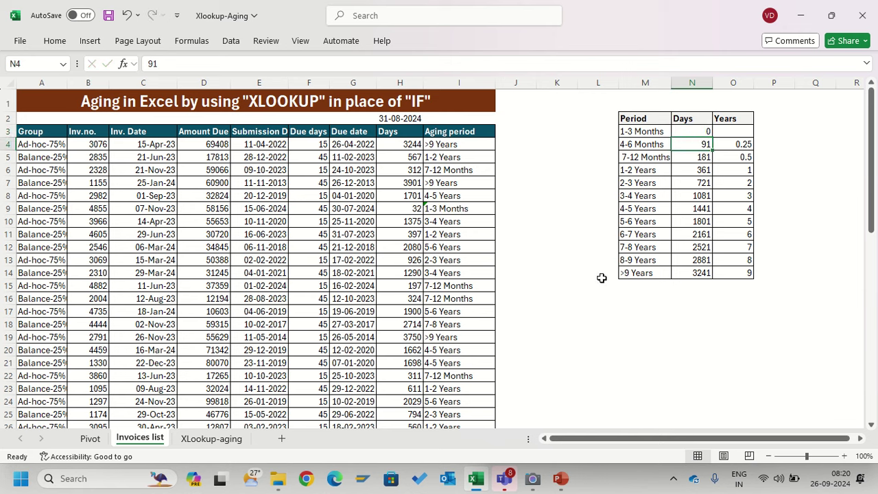
- Refresh the pivot table on the Pivot sheet and add Group as its row field
click(89, 438)
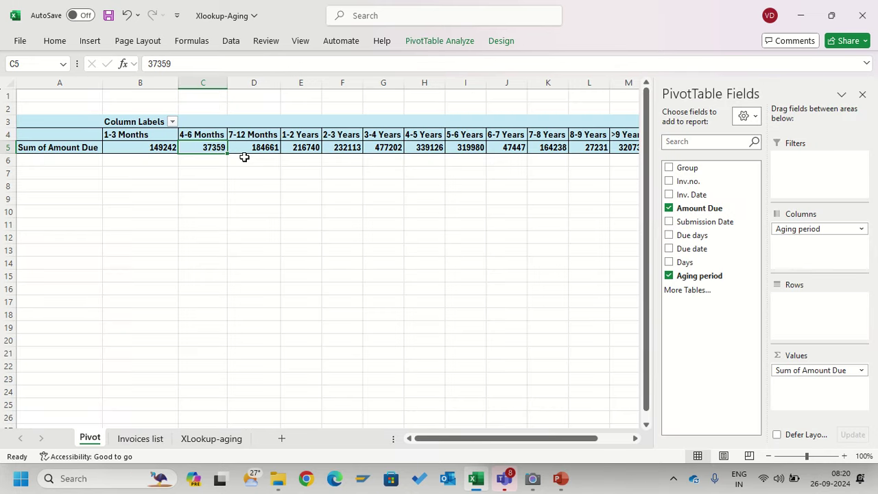
key(alt+F5)
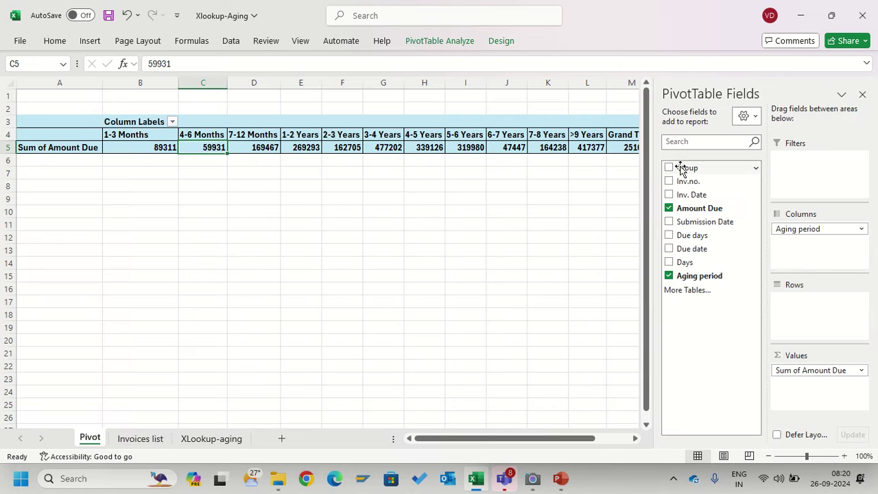
drag(680, 169, 811, 311)
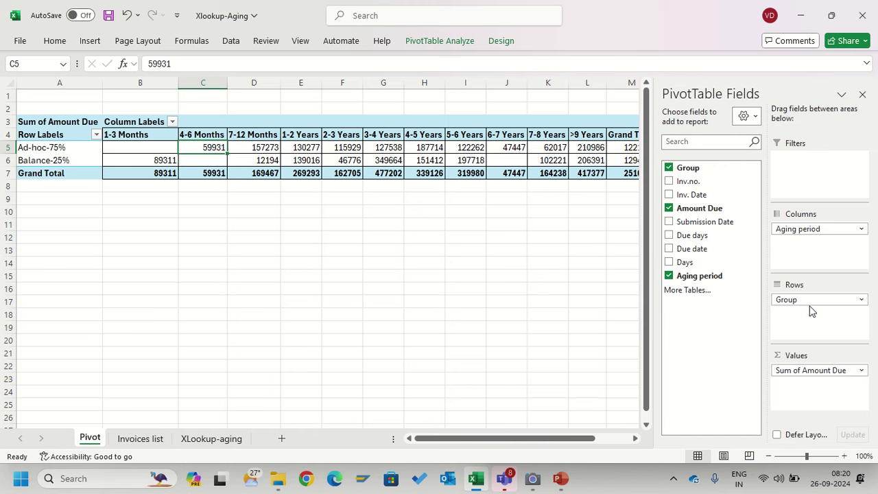
click(135, 445)
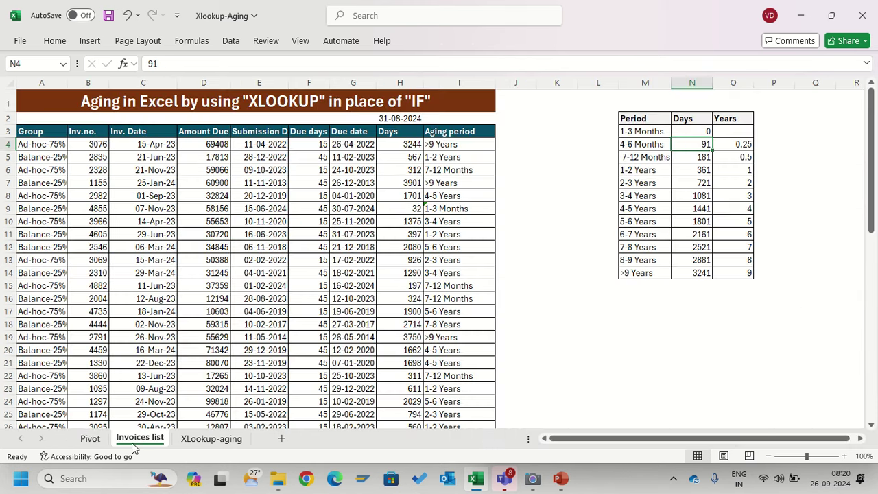
click(532, 480)
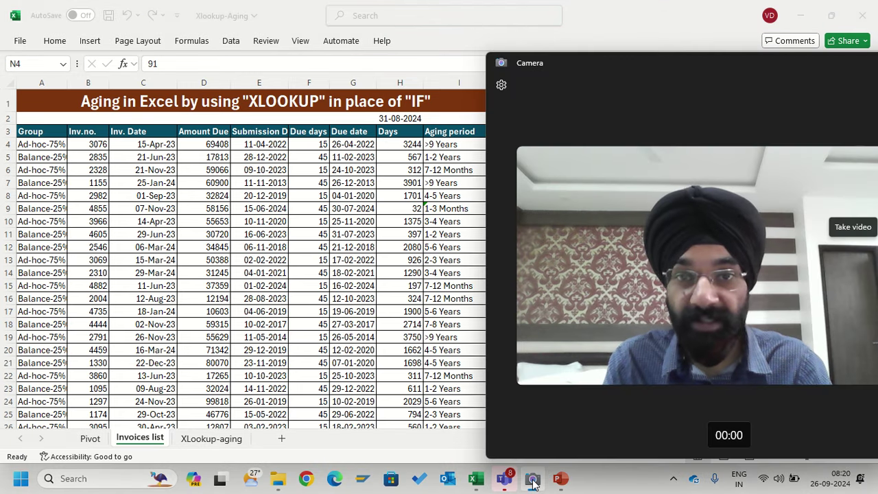